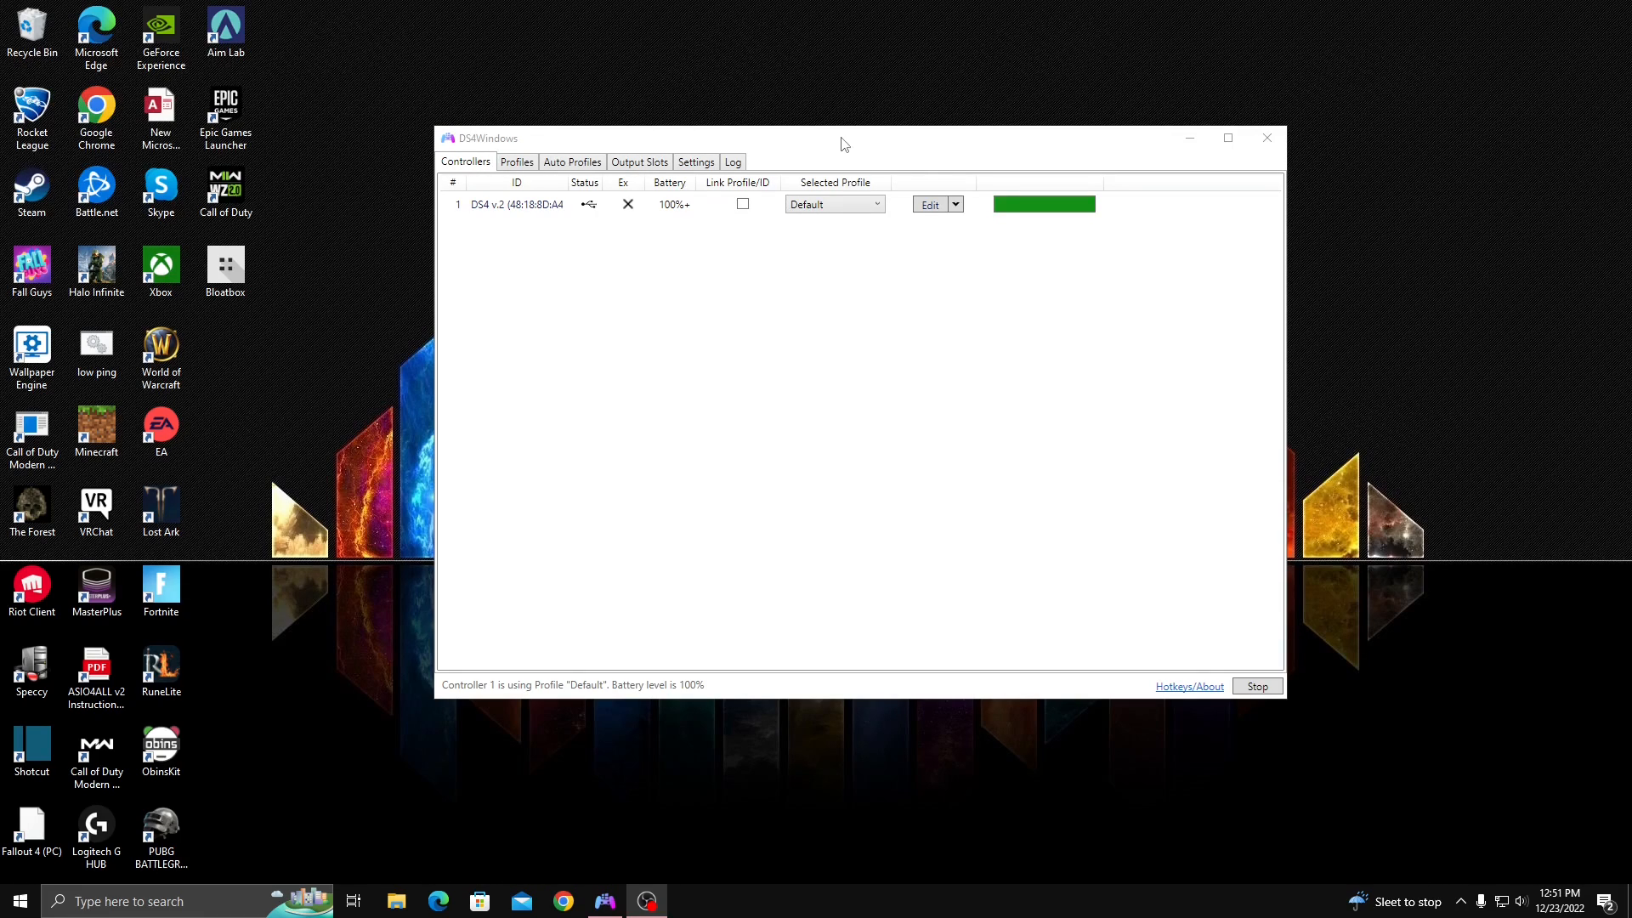
- Check which profiles are available for the connected controller, leaving Default selected
mouse_move(842, 144)
left_mouse_down()
mouse_move(791, 114)
mouse_move(821, 132)
left_mouse_up()
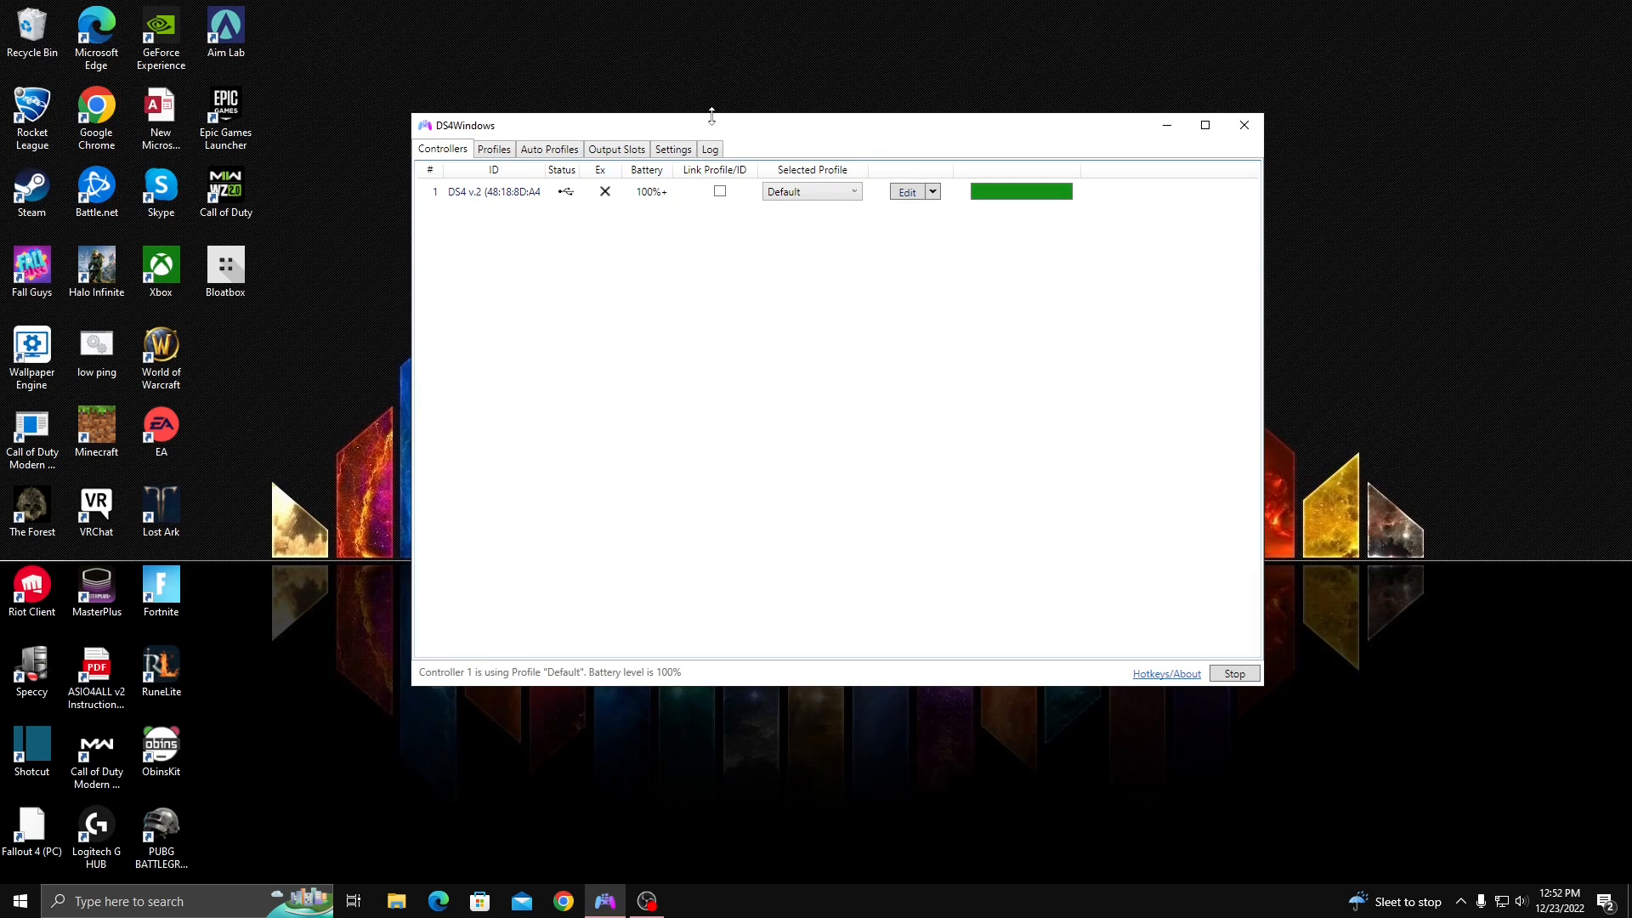
mouse_move(629, 129)
left_mouse_down()
mouse_move(643, 98)
mouse_move(605, 111)
left_mouse_up()
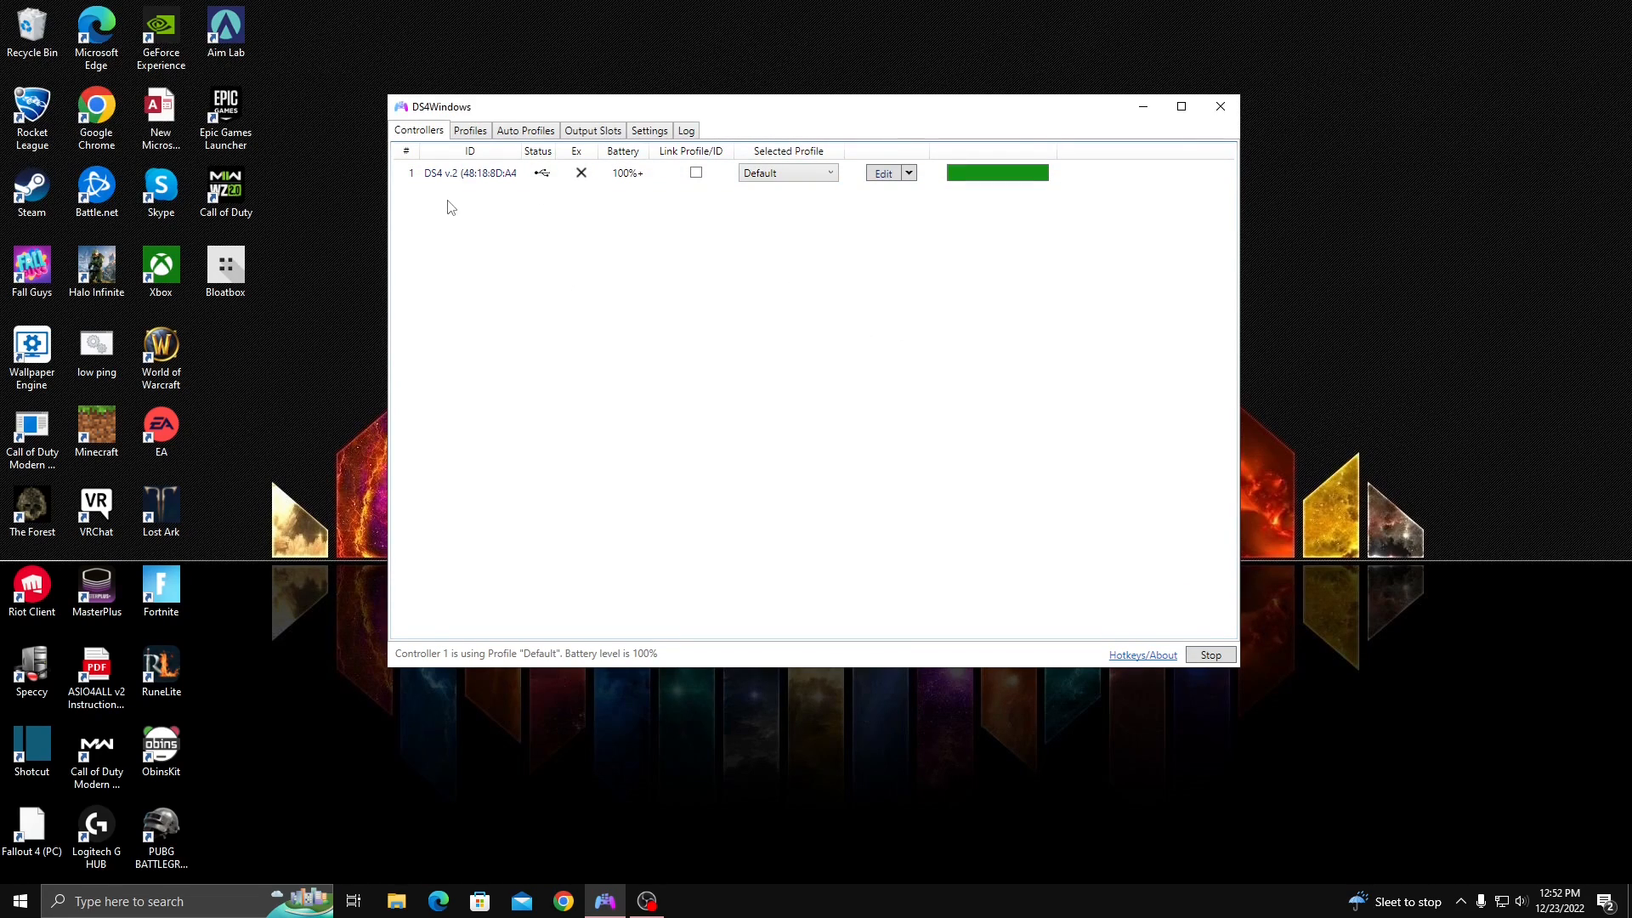
left_click(789, 173)
left_click(789, 174)
left_click(789, 175)
left_click(787, 174)
left_click(787, 174)
left_click(783, 173)
left_click(783, 173)
left_click(783, 174)
left_click(783, 174)
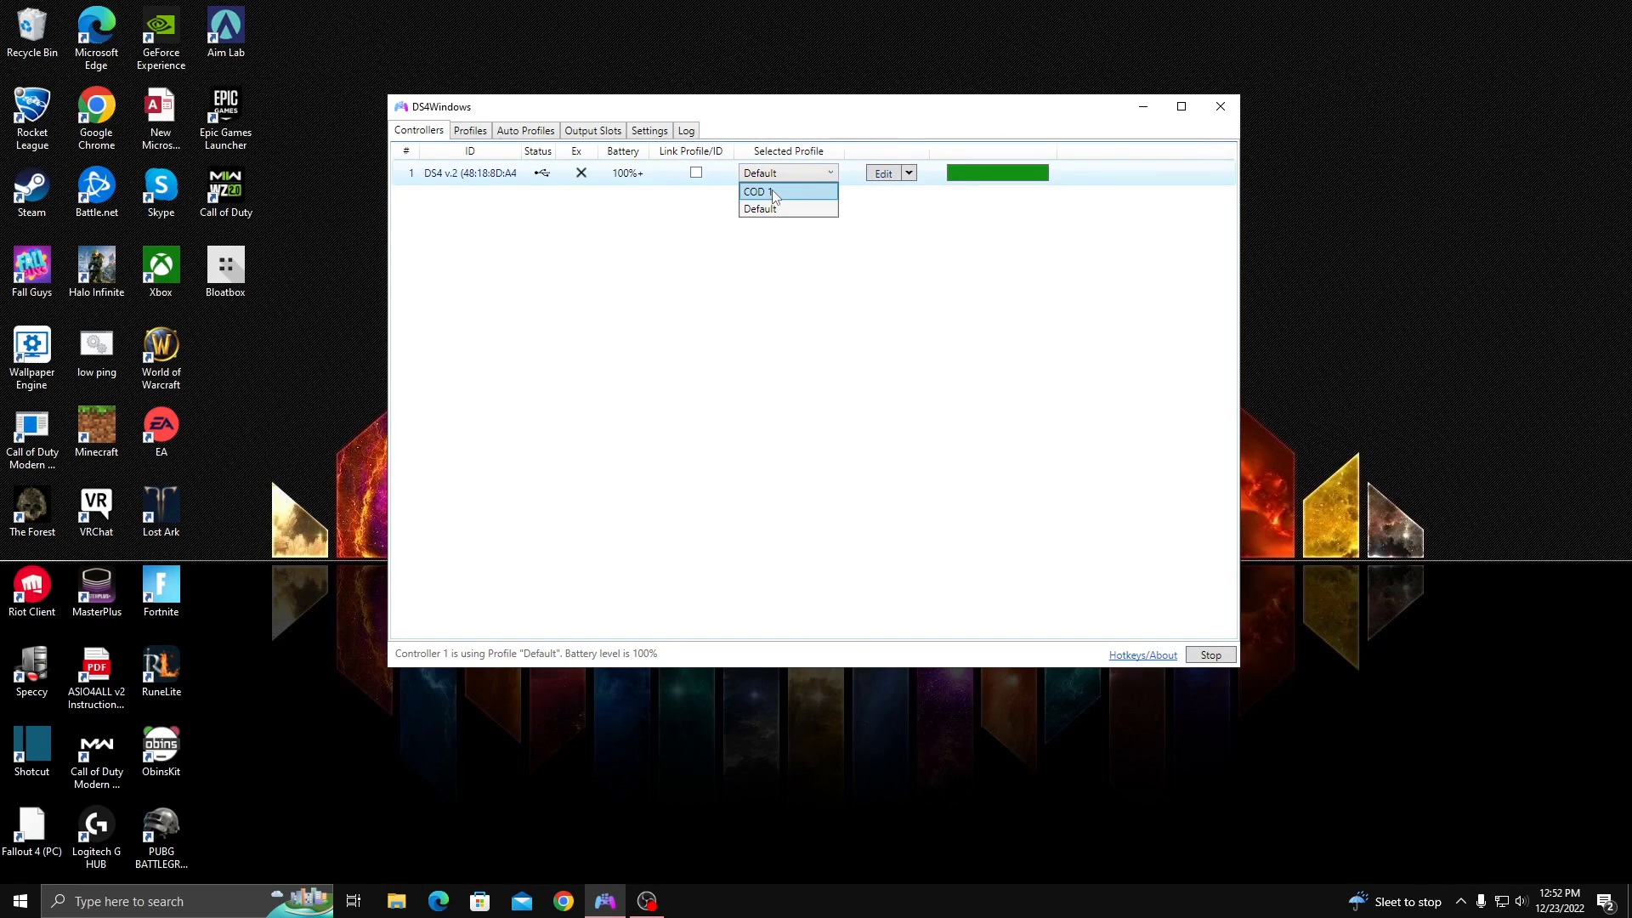
left_click(705, 227)
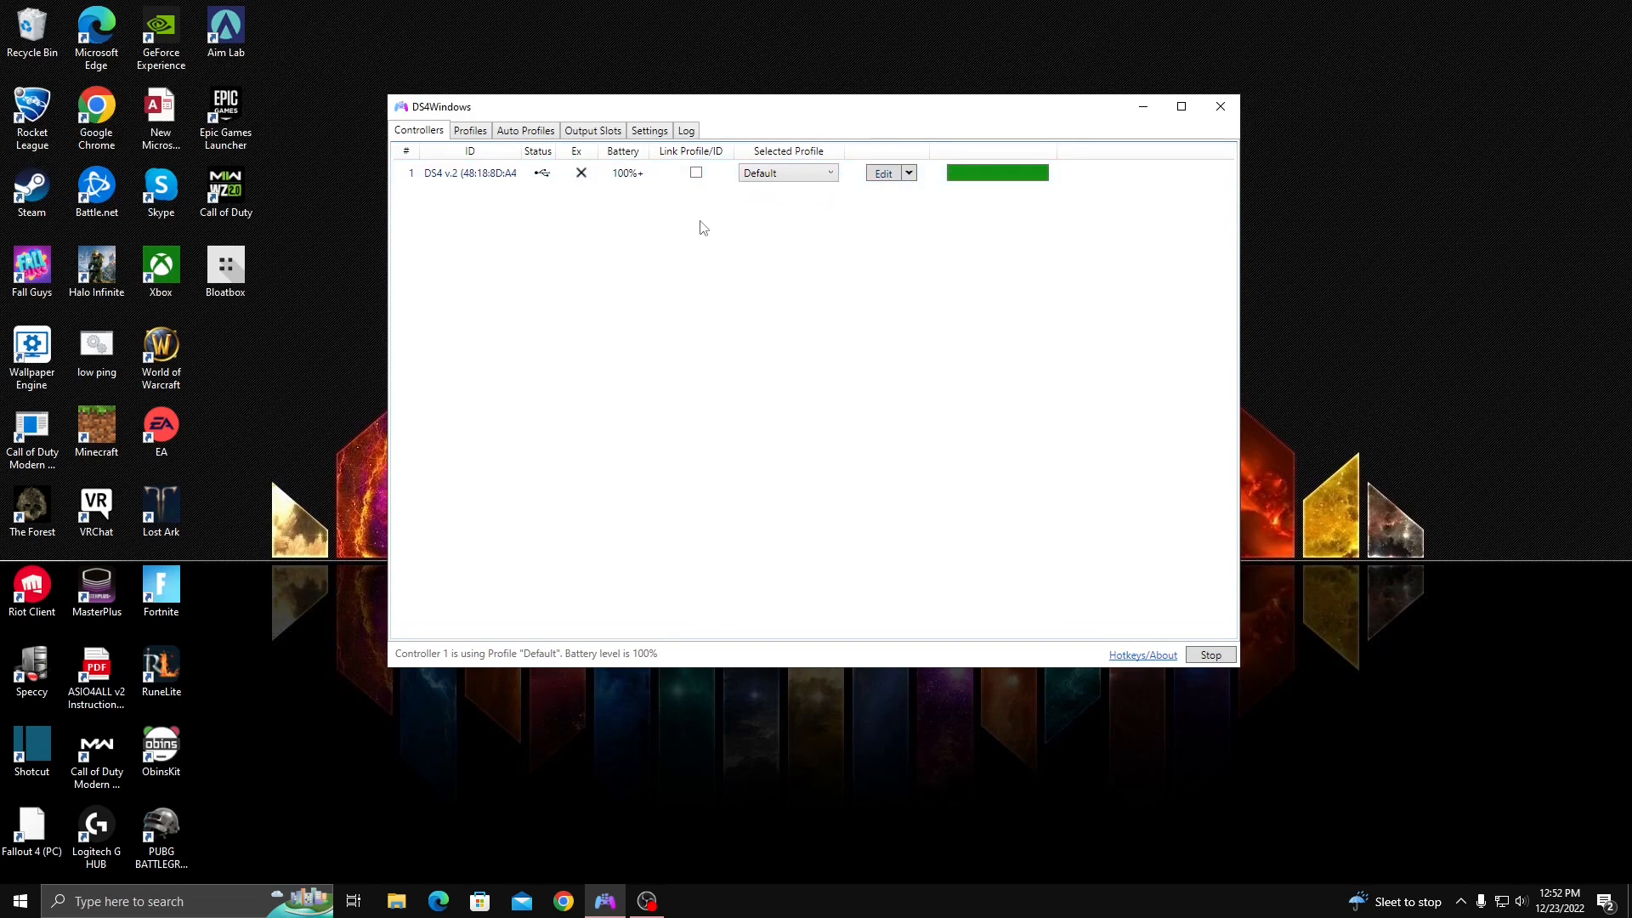
left_click(778, 173)
left_click(704, 236)
- Stop and restart the controller service, and recheck the controller's selected profile options
left_click(1197, 660)
left_click(1214, 659)
left_click(736, 171)
left_click(615, 247)
left_click(816, 176)
left_click(804, 163)
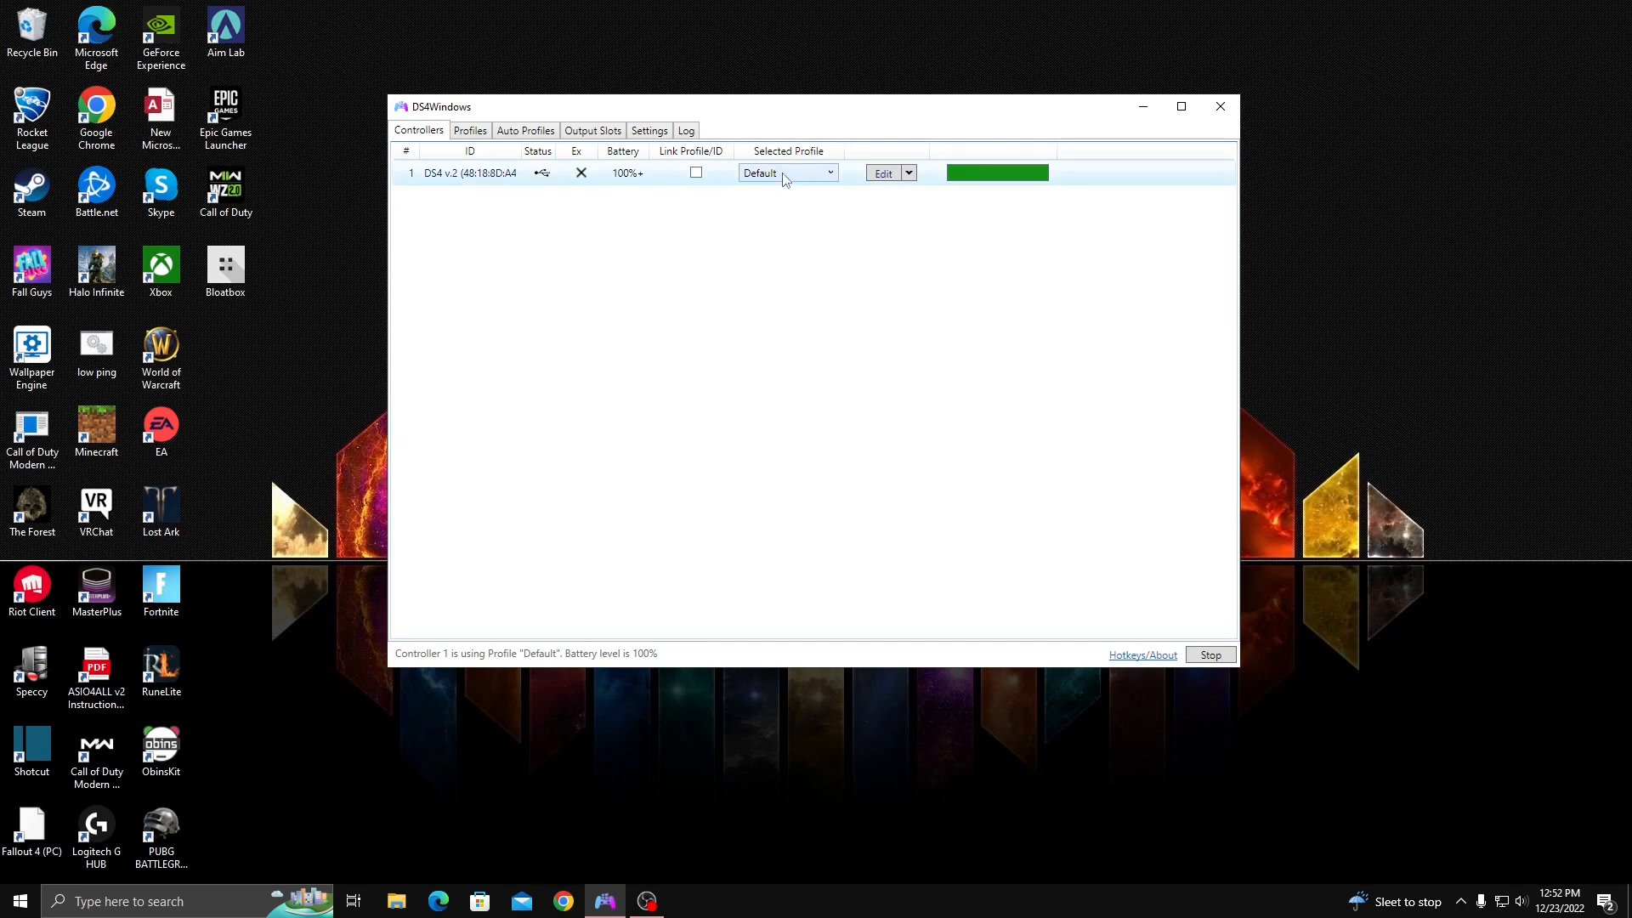
left_click(798, 180)
left_click(741, 217)
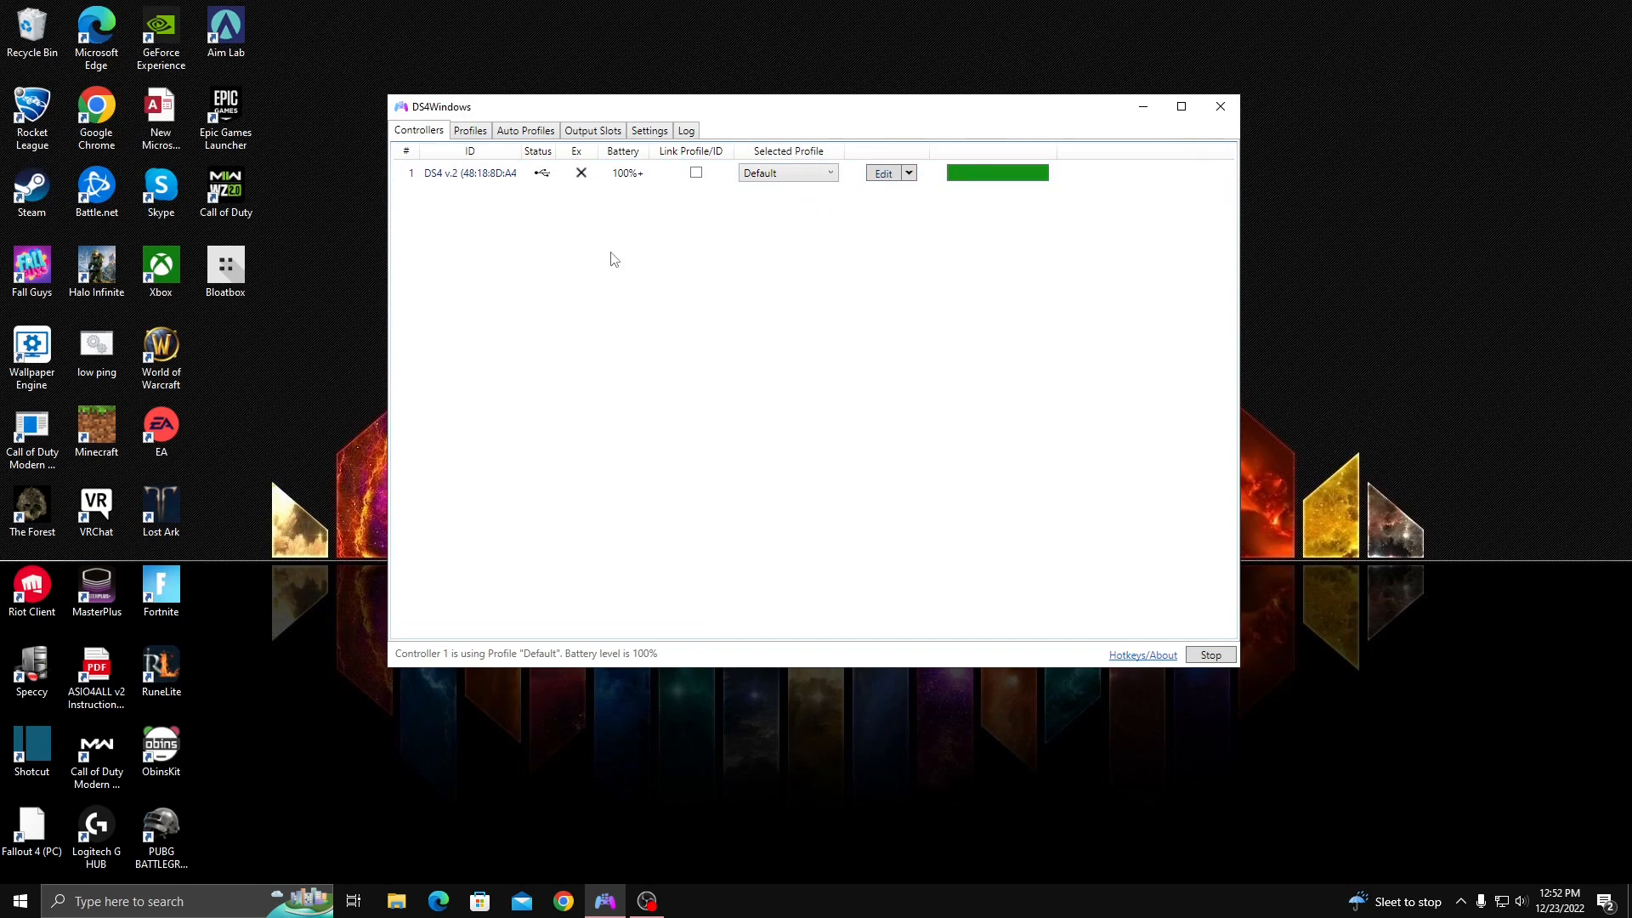
- Open the Controller/Driver Setup from the settings to review the driver installation steps, and close it
left_click(663, 129)
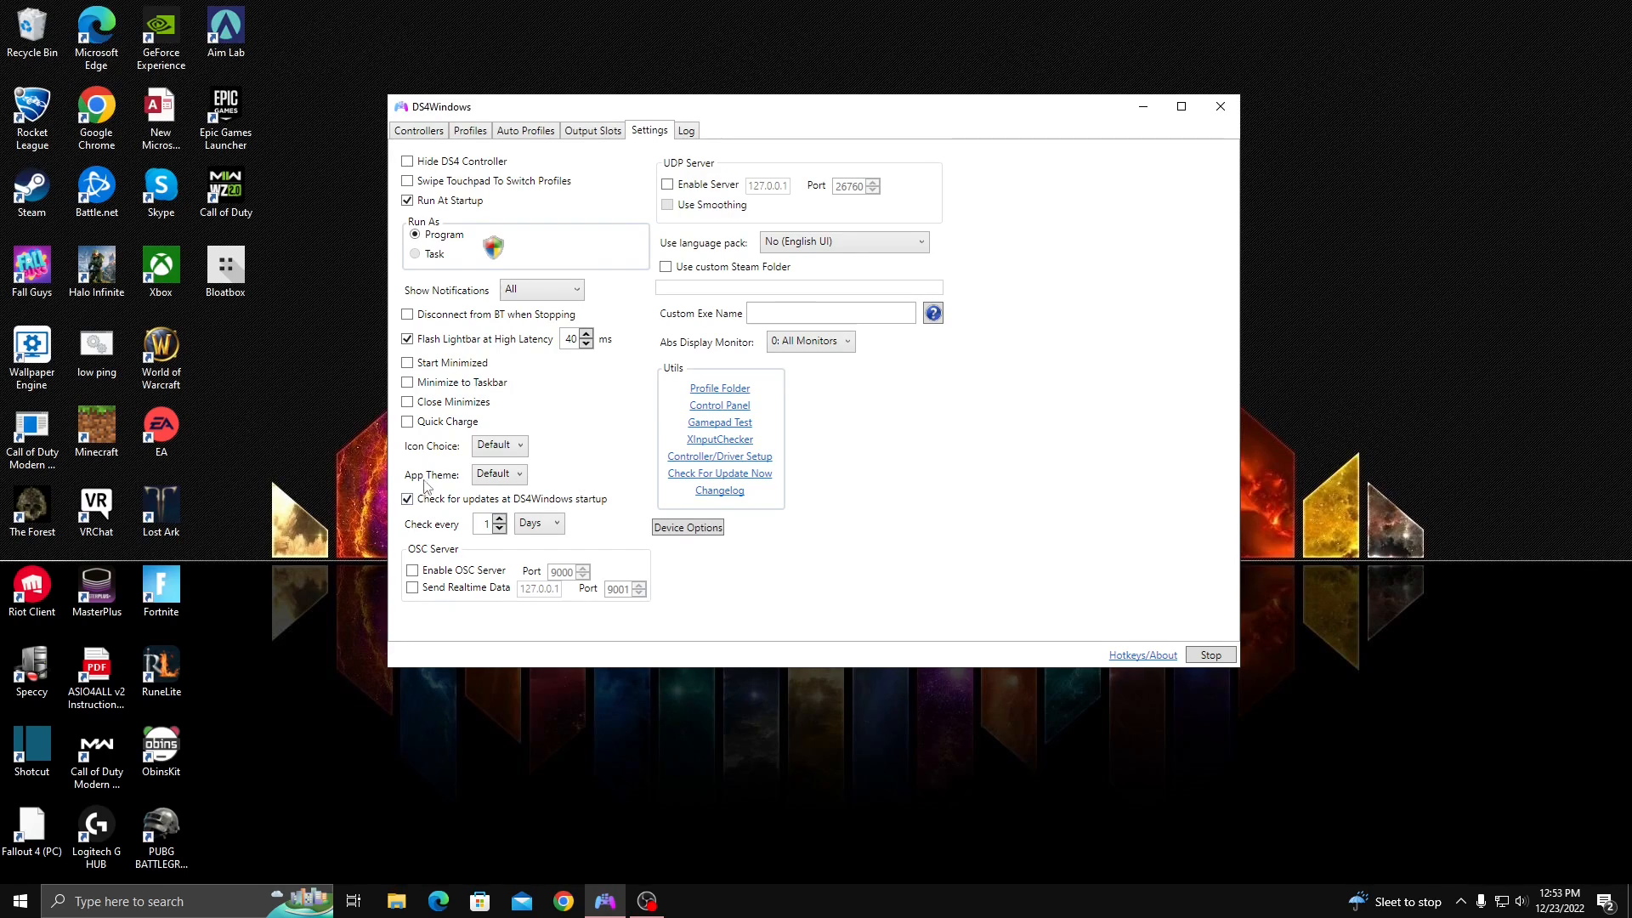
left_click(681, 463)
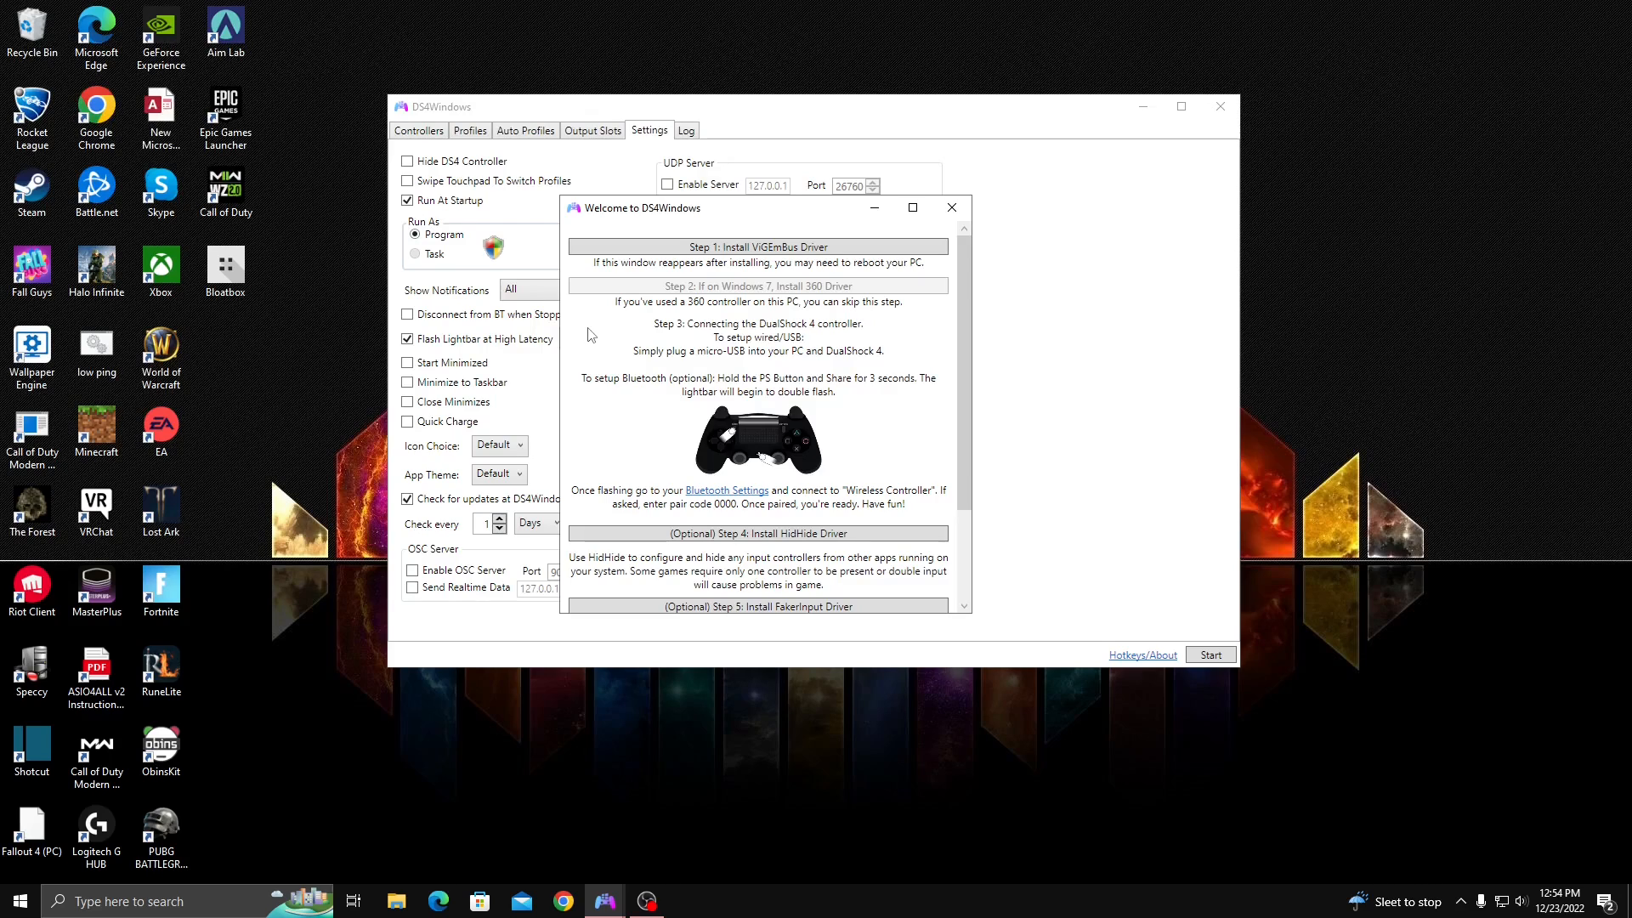
mouse_move(763, 216)
left_mouse_down()
mouse_move(1207, 569)
mouse_move(788, 230)
left_mouse_up()
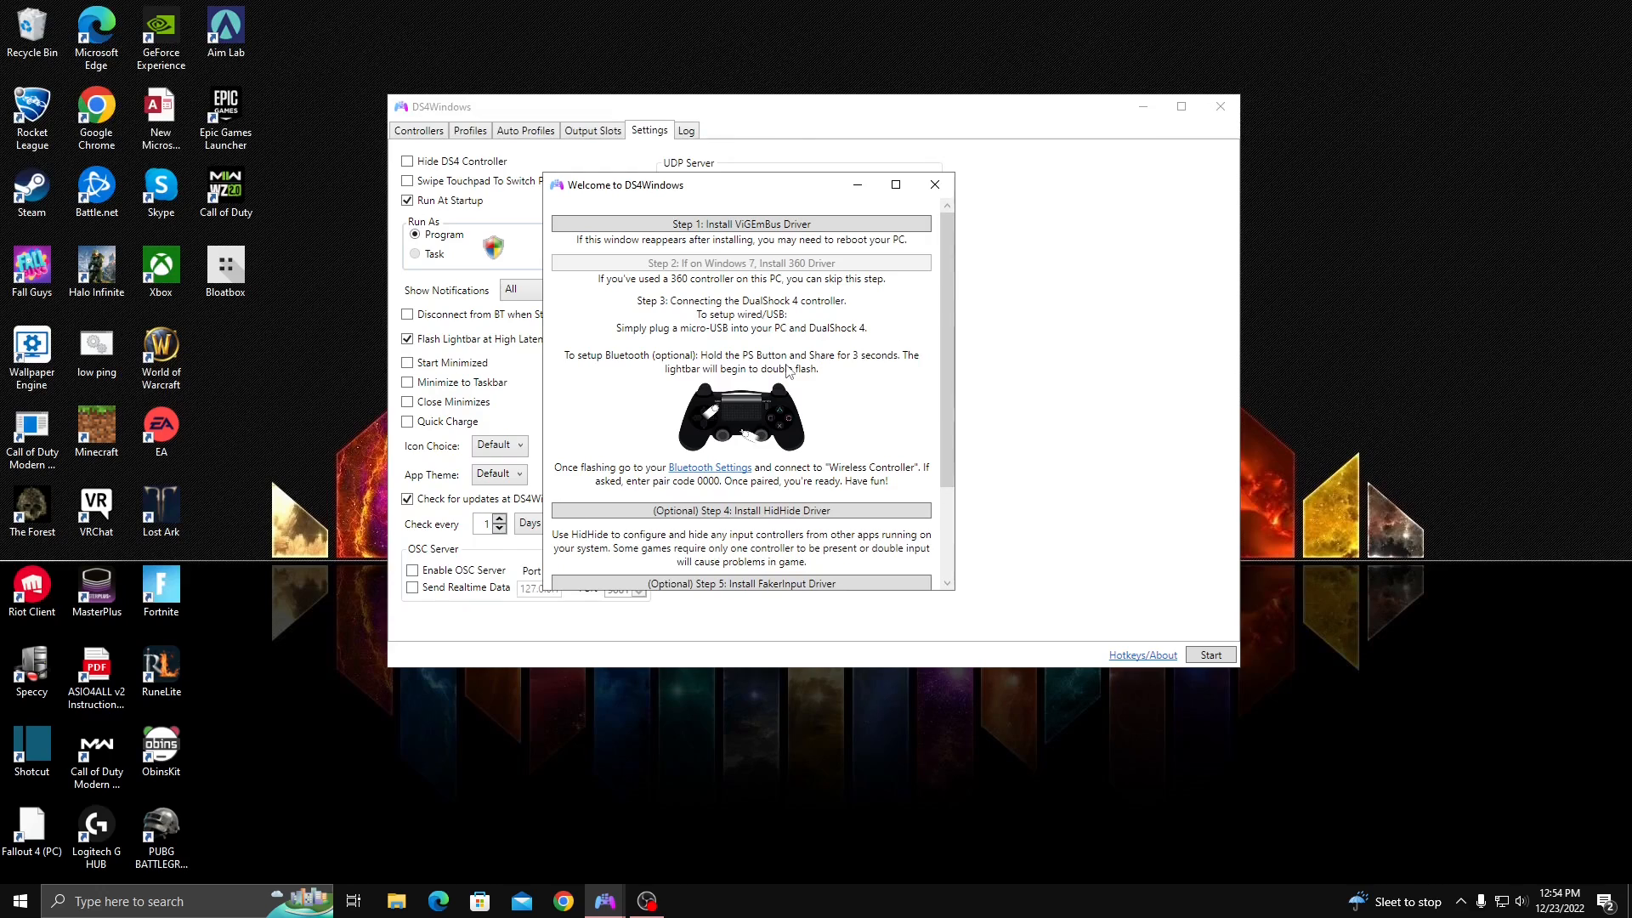
left_click(934, 186)
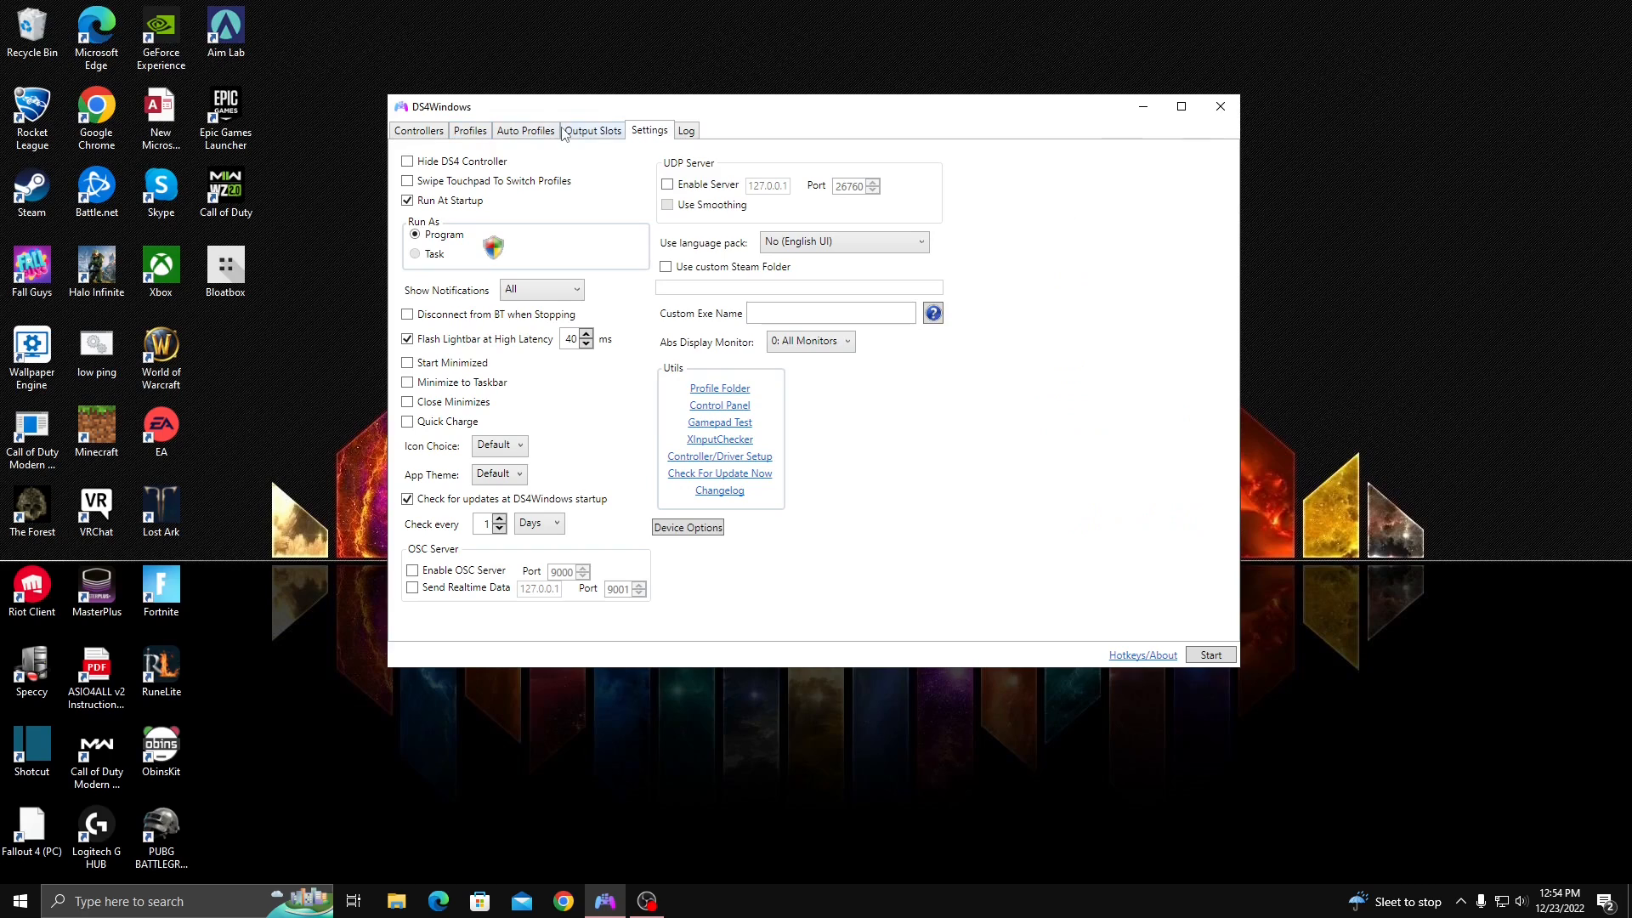
- Open the Default profile for editing and start the controller service with the controller readings displayed
left_click(472, 130)
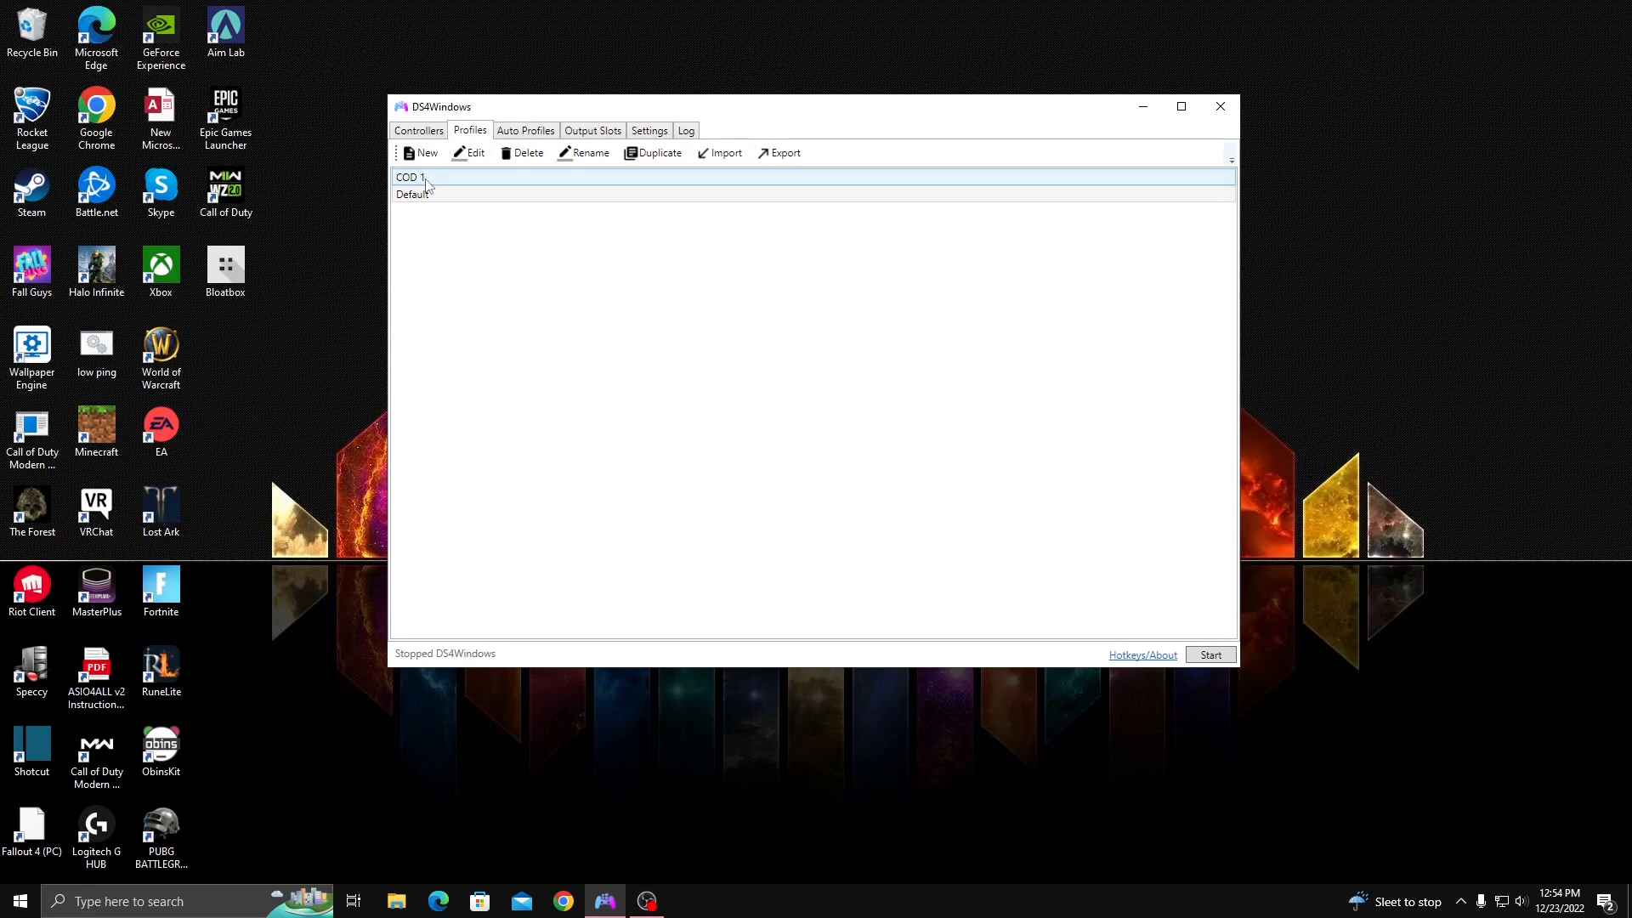
double_click(419, 193)
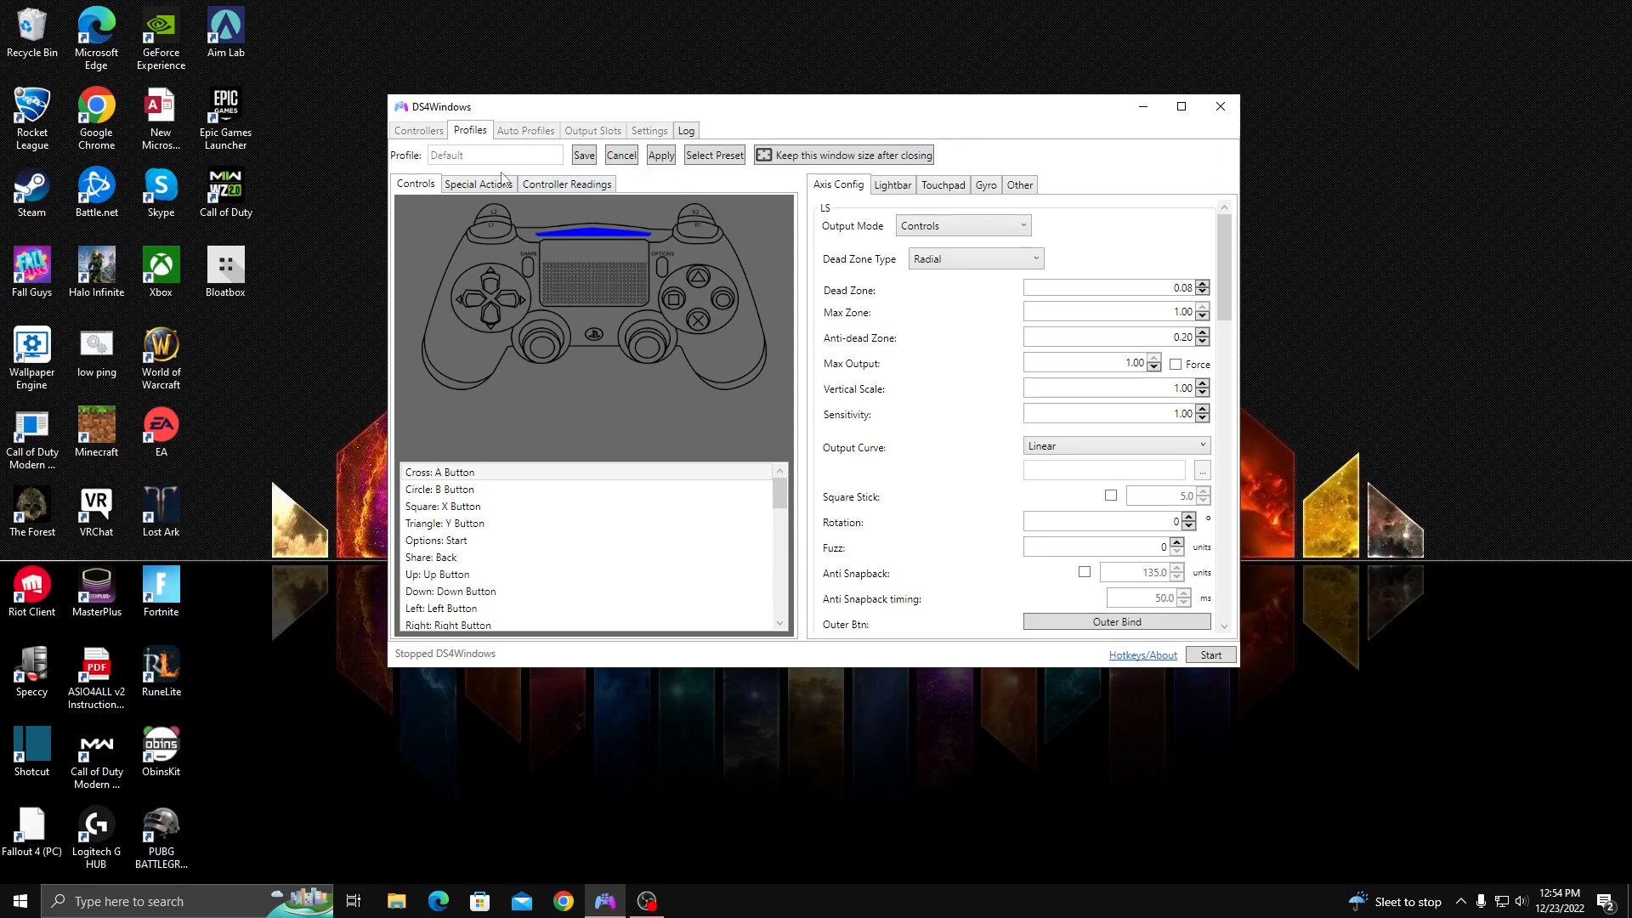
left_click(574, 184)
left_click(1212, 656)
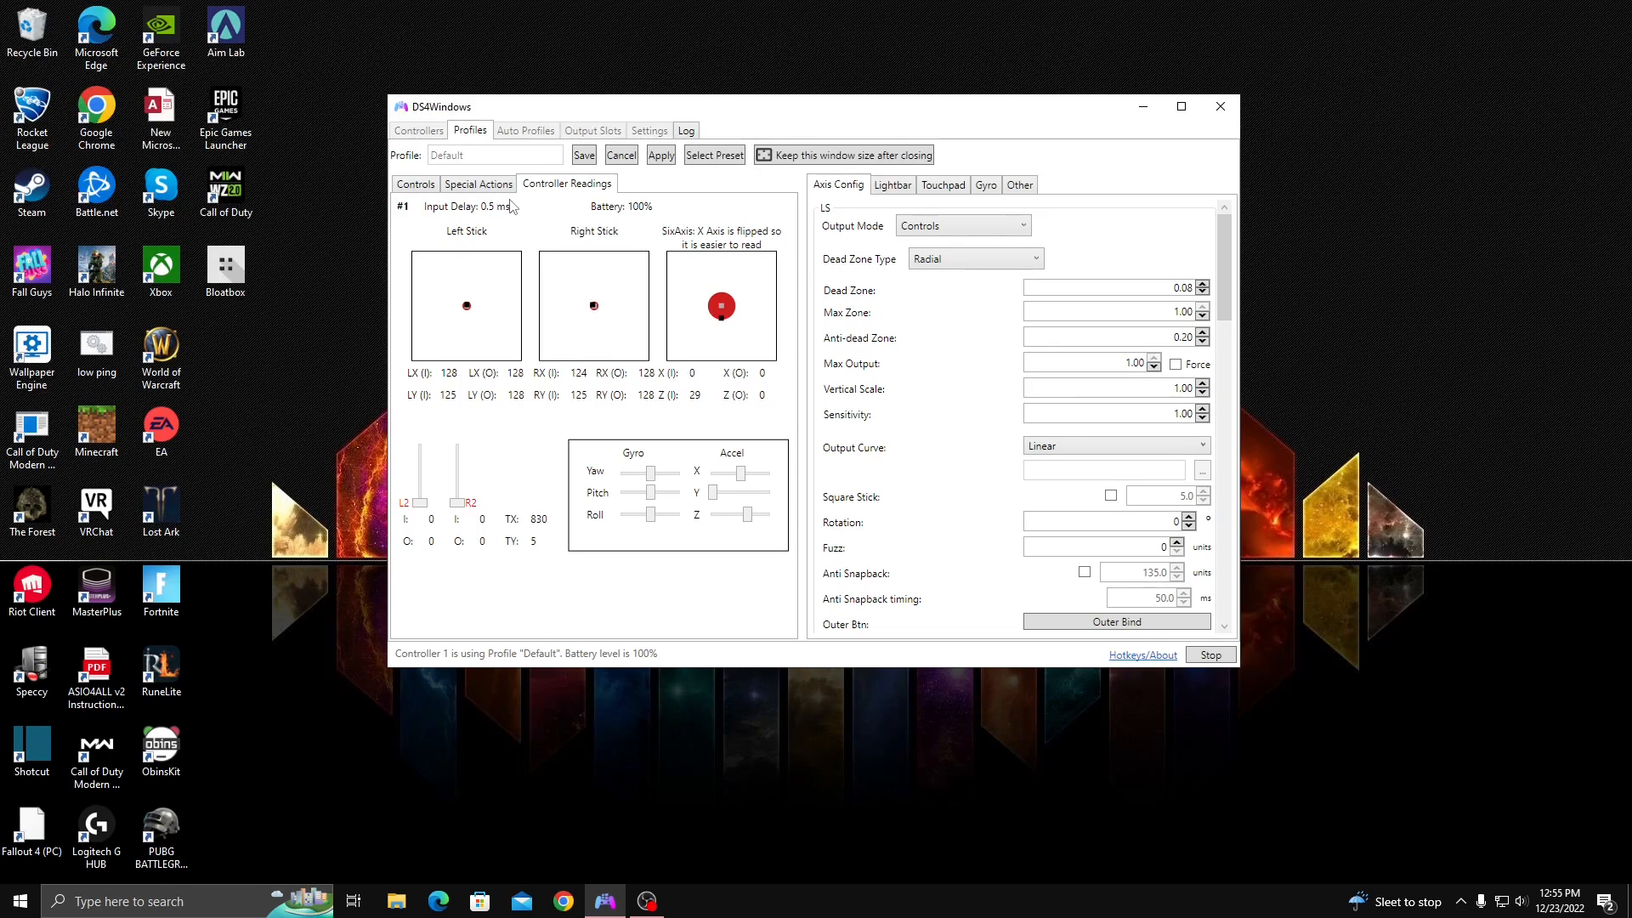
- Review the Default profile's button mappings, including the action assigned to the Cross button
left_click(415, 186)
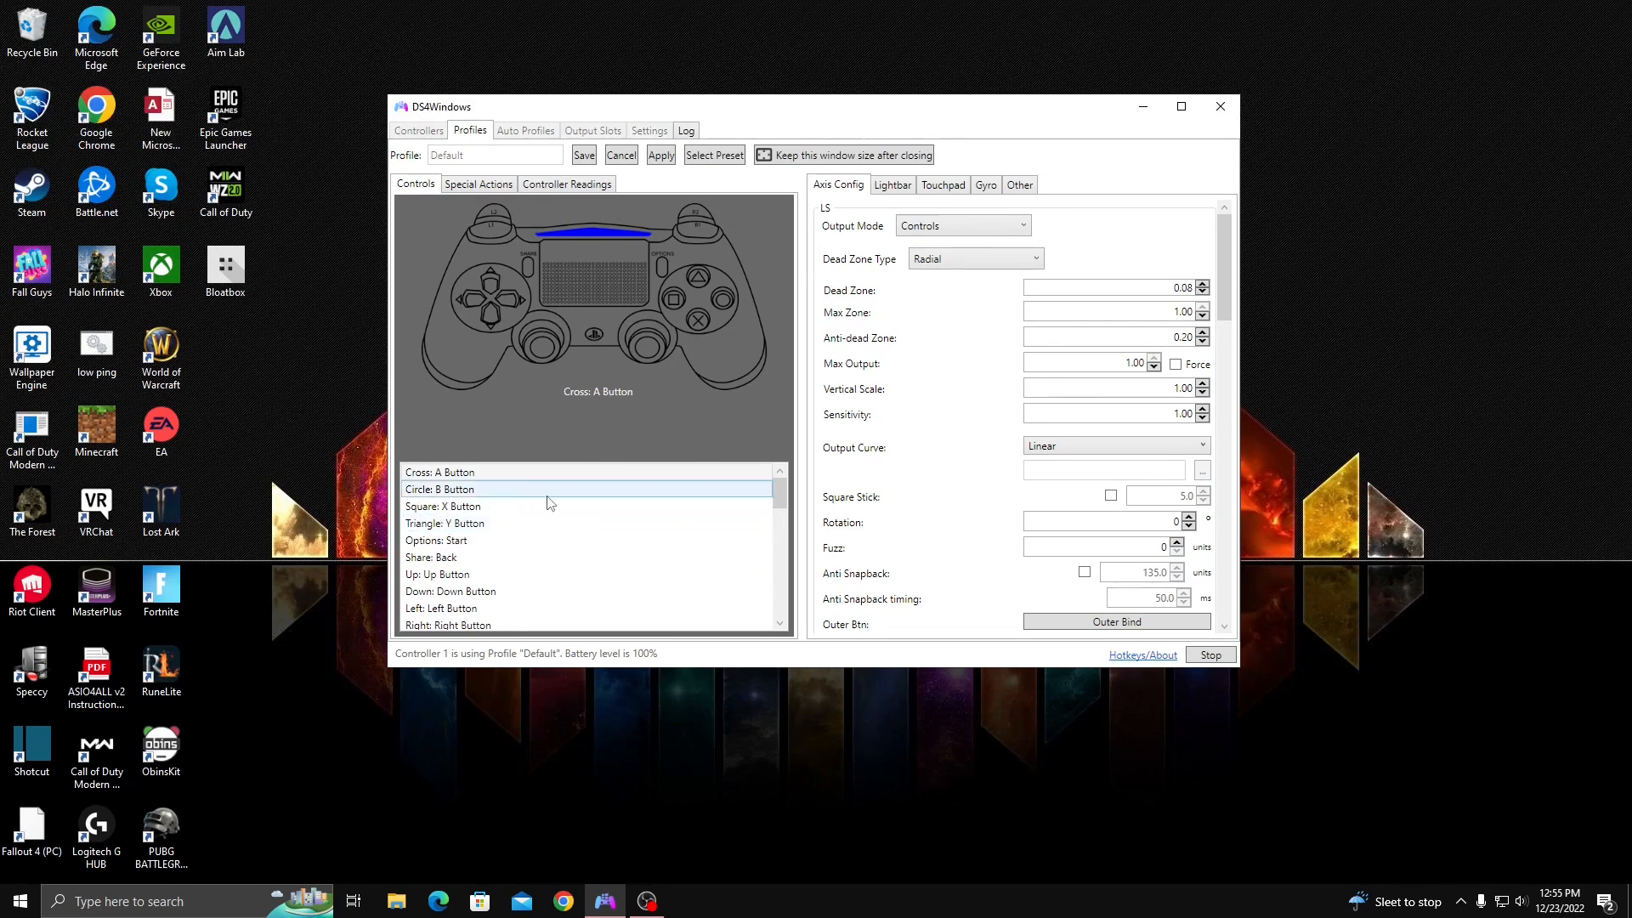
scroll(566, 506, "down", 1)
scroll(489, 593, "up", 2)
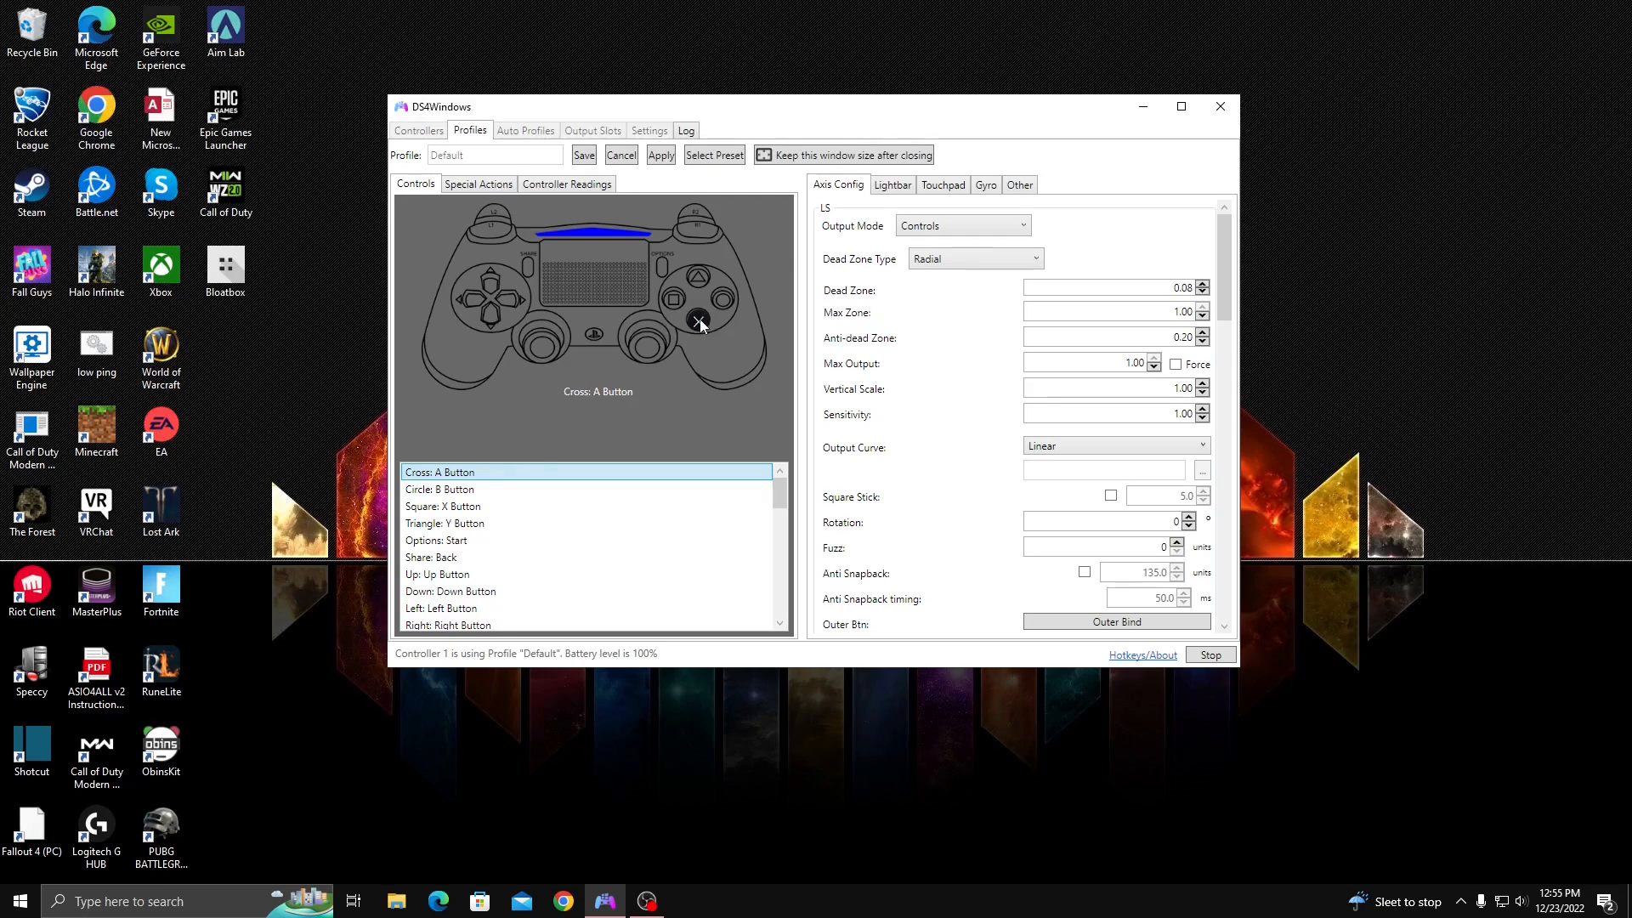
double_click(544, 472)
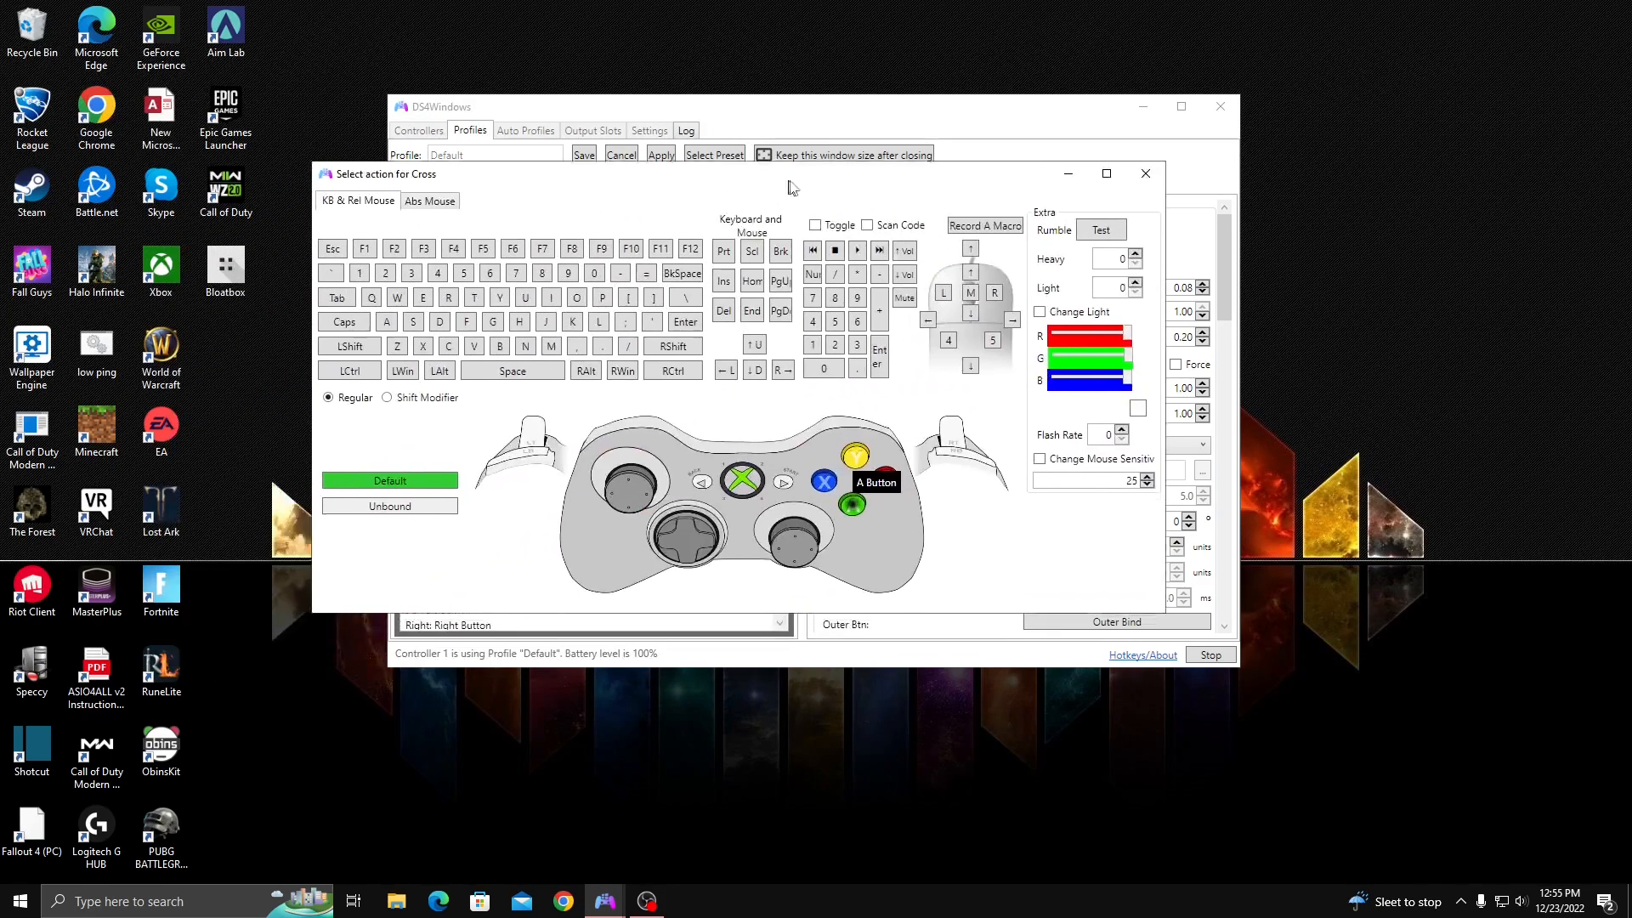
left_click(1158, 169)
scroll(482, 574, "down", 5)
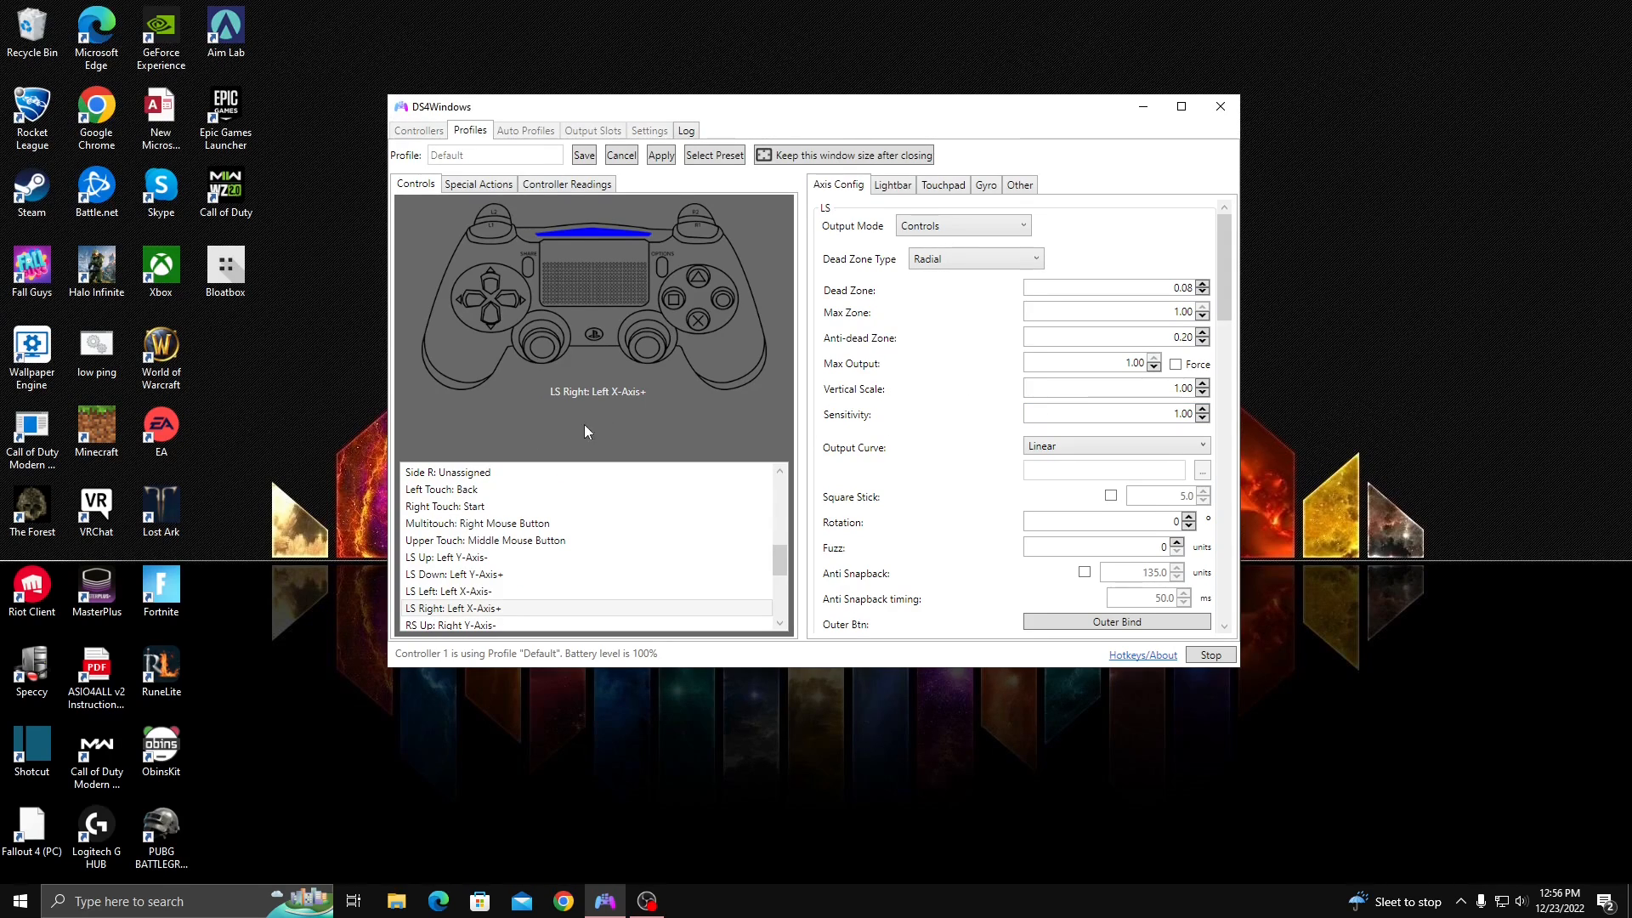
scroll(528, 557, "up", 7)
scroll(528, 557, "down", 5)
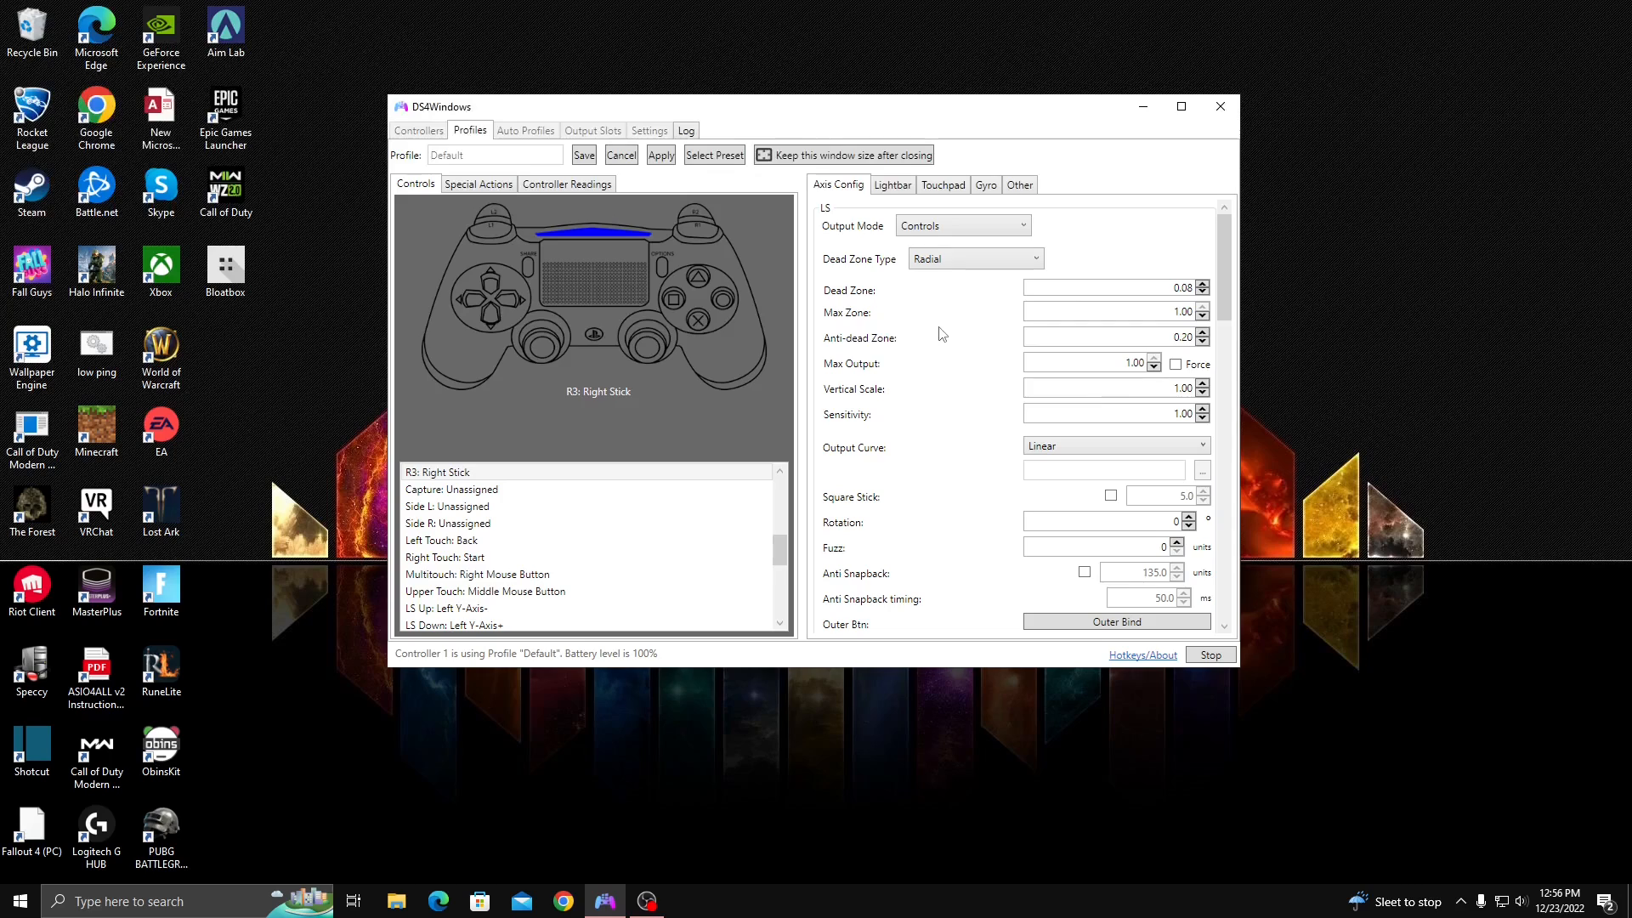
- Set the left stick's anti-dead zone to 0.20
left_click(1202, 342)
left_click(1202, 333)
scroll(896, 456, "down", 2)
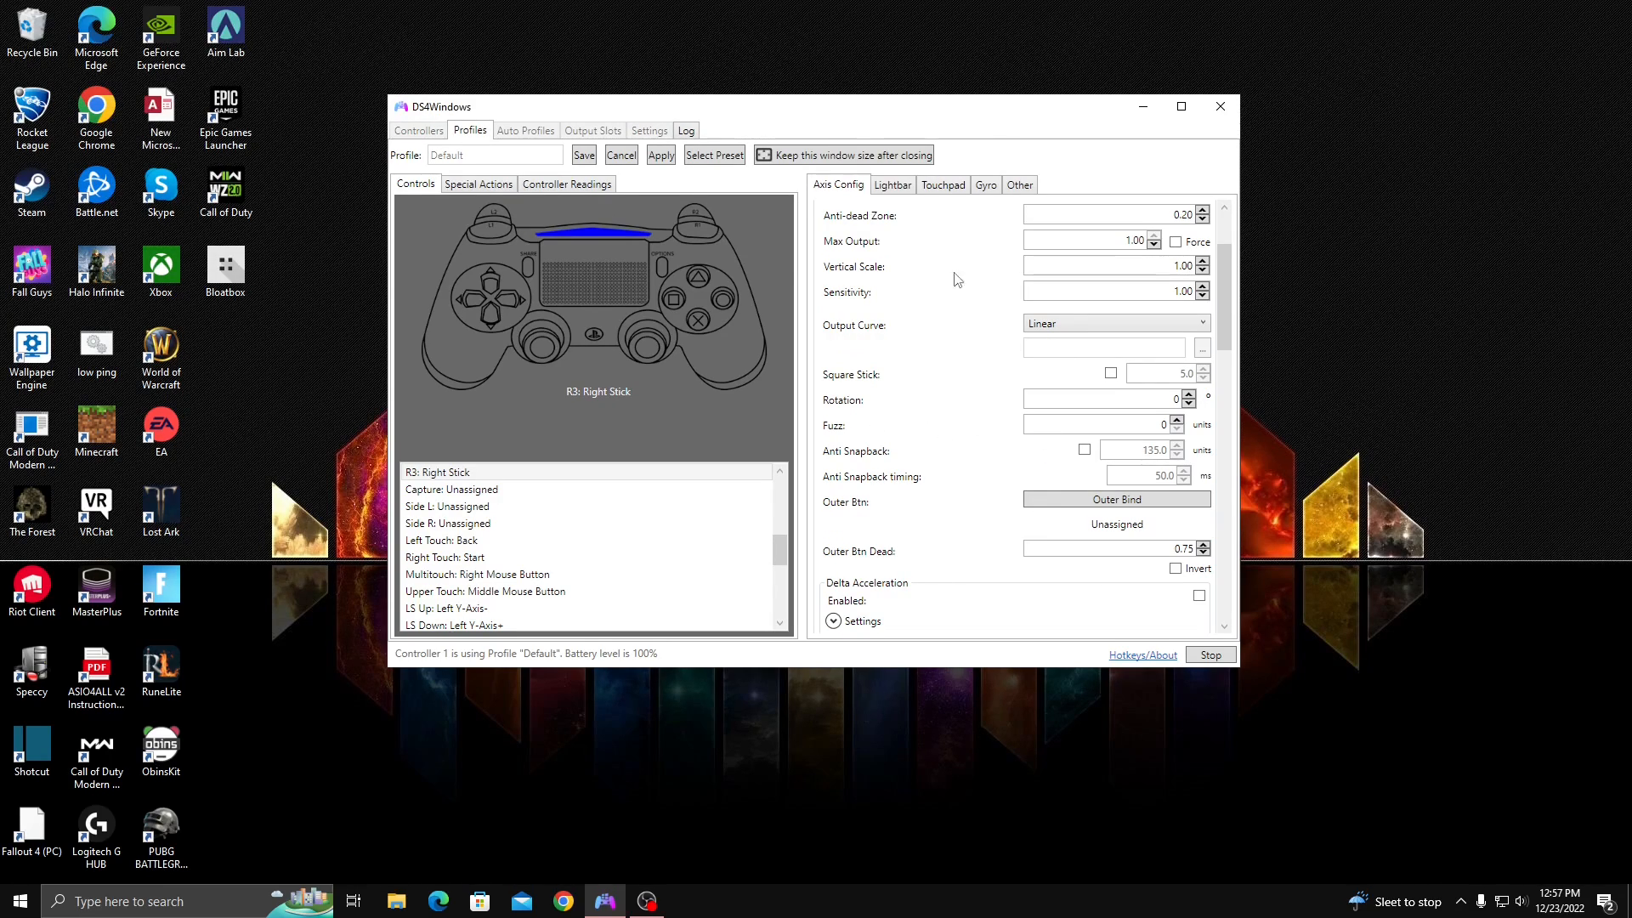
- Set the right stick's output curve to Enhanced Precision
scroll(931, 399, "down", 4)
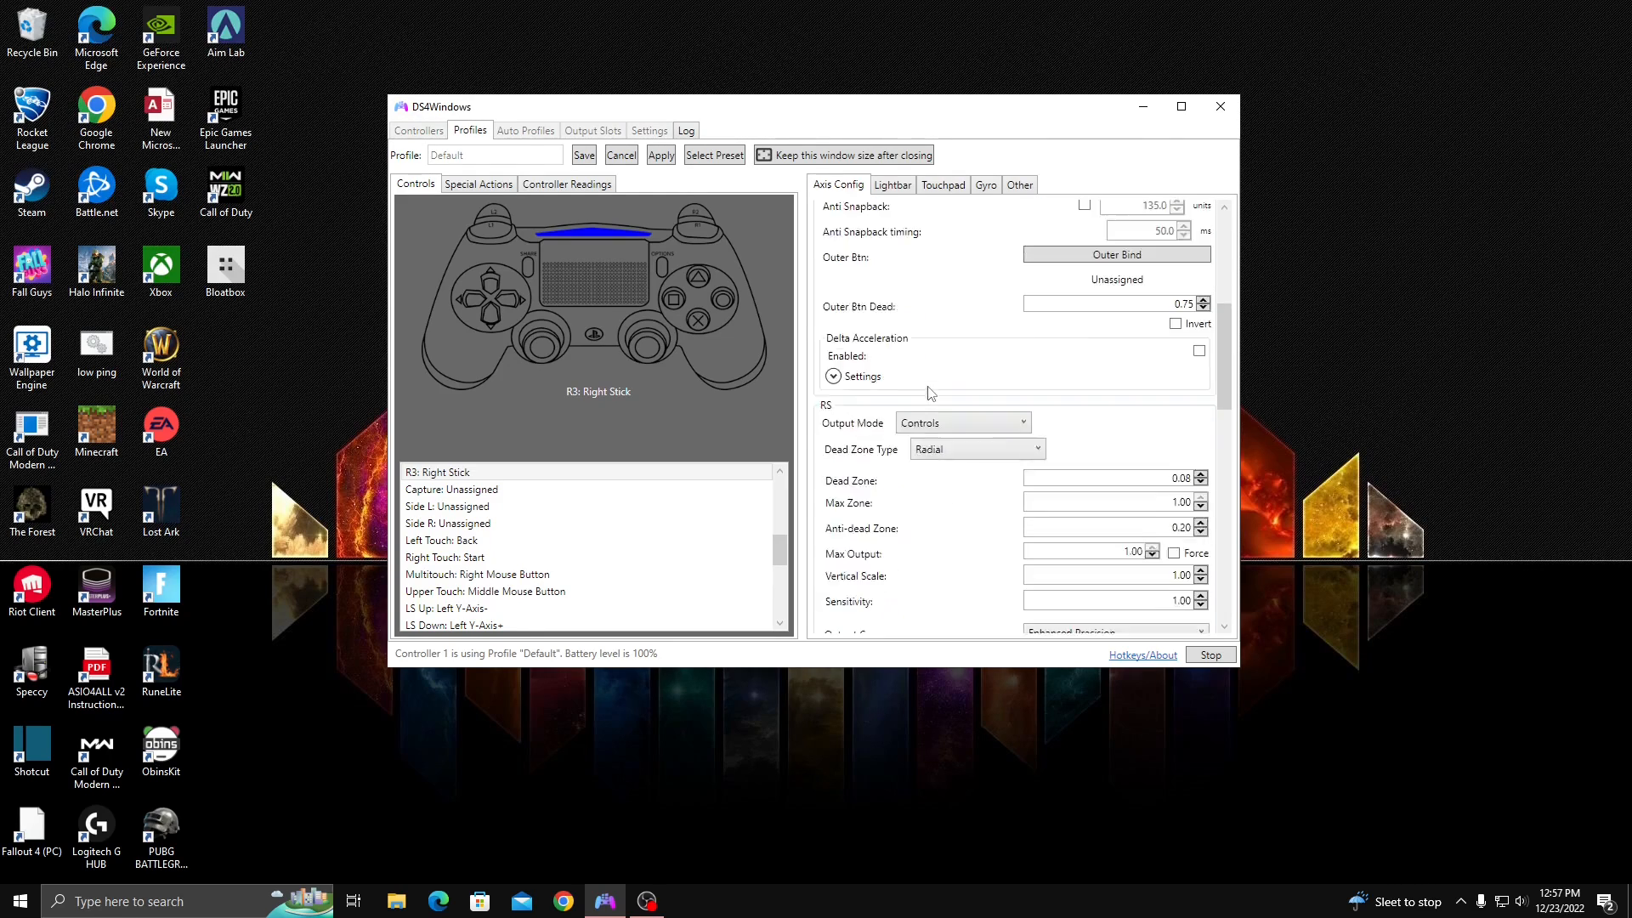
scroll(931, 393, "down", 4)
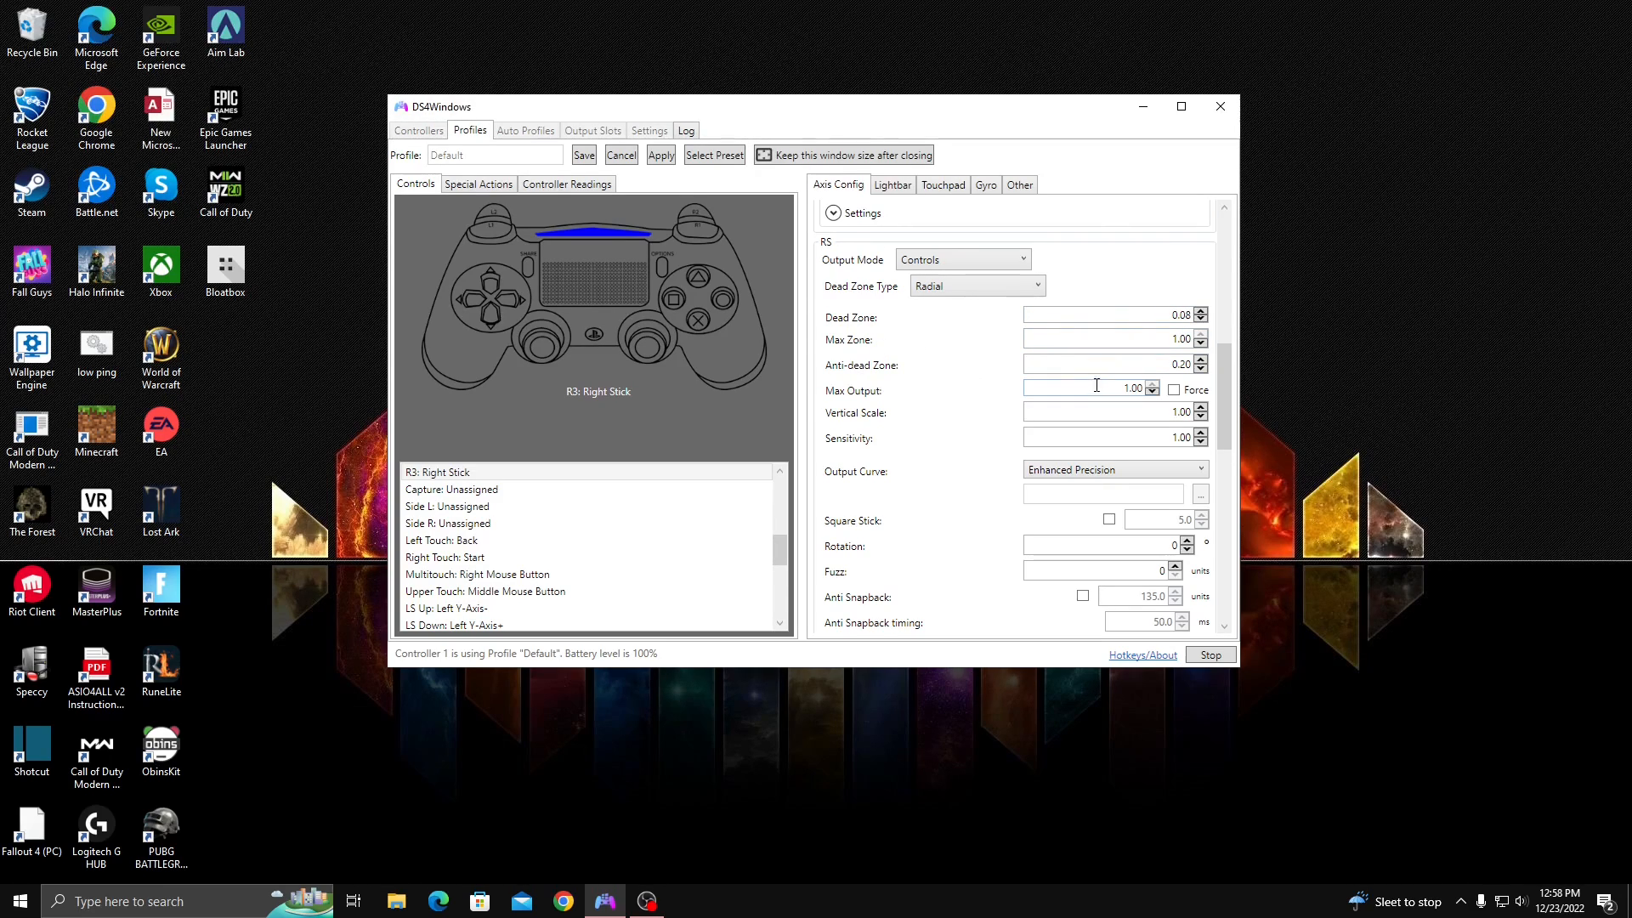
mouse_move(1198, 375)
left_click(1129, 477)
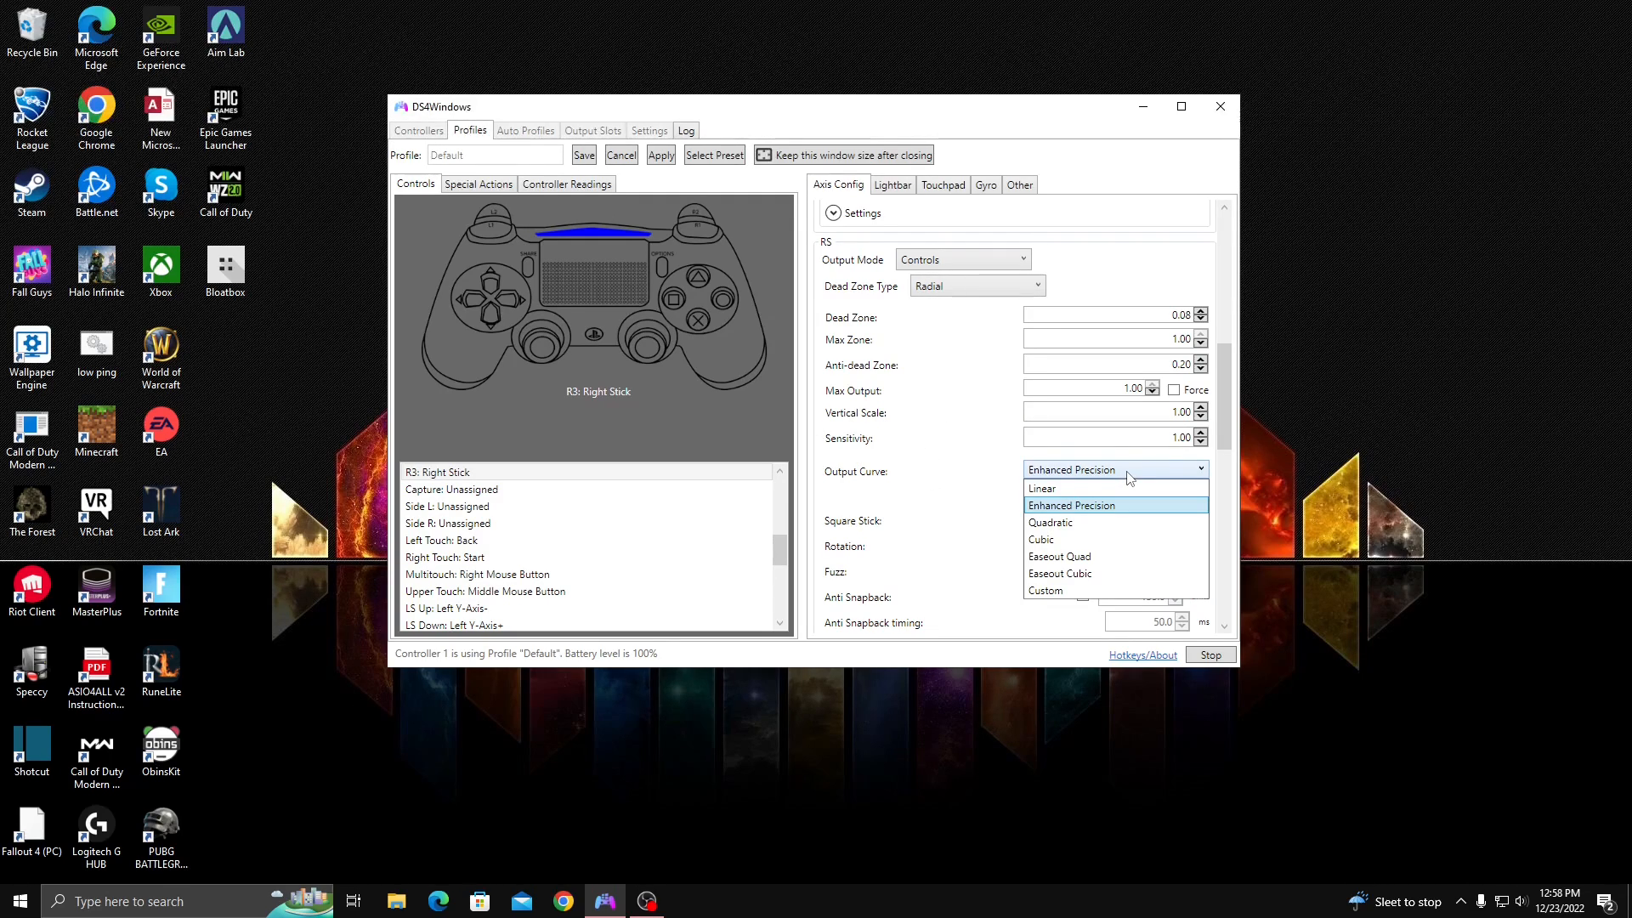
left_click(1057, 508)
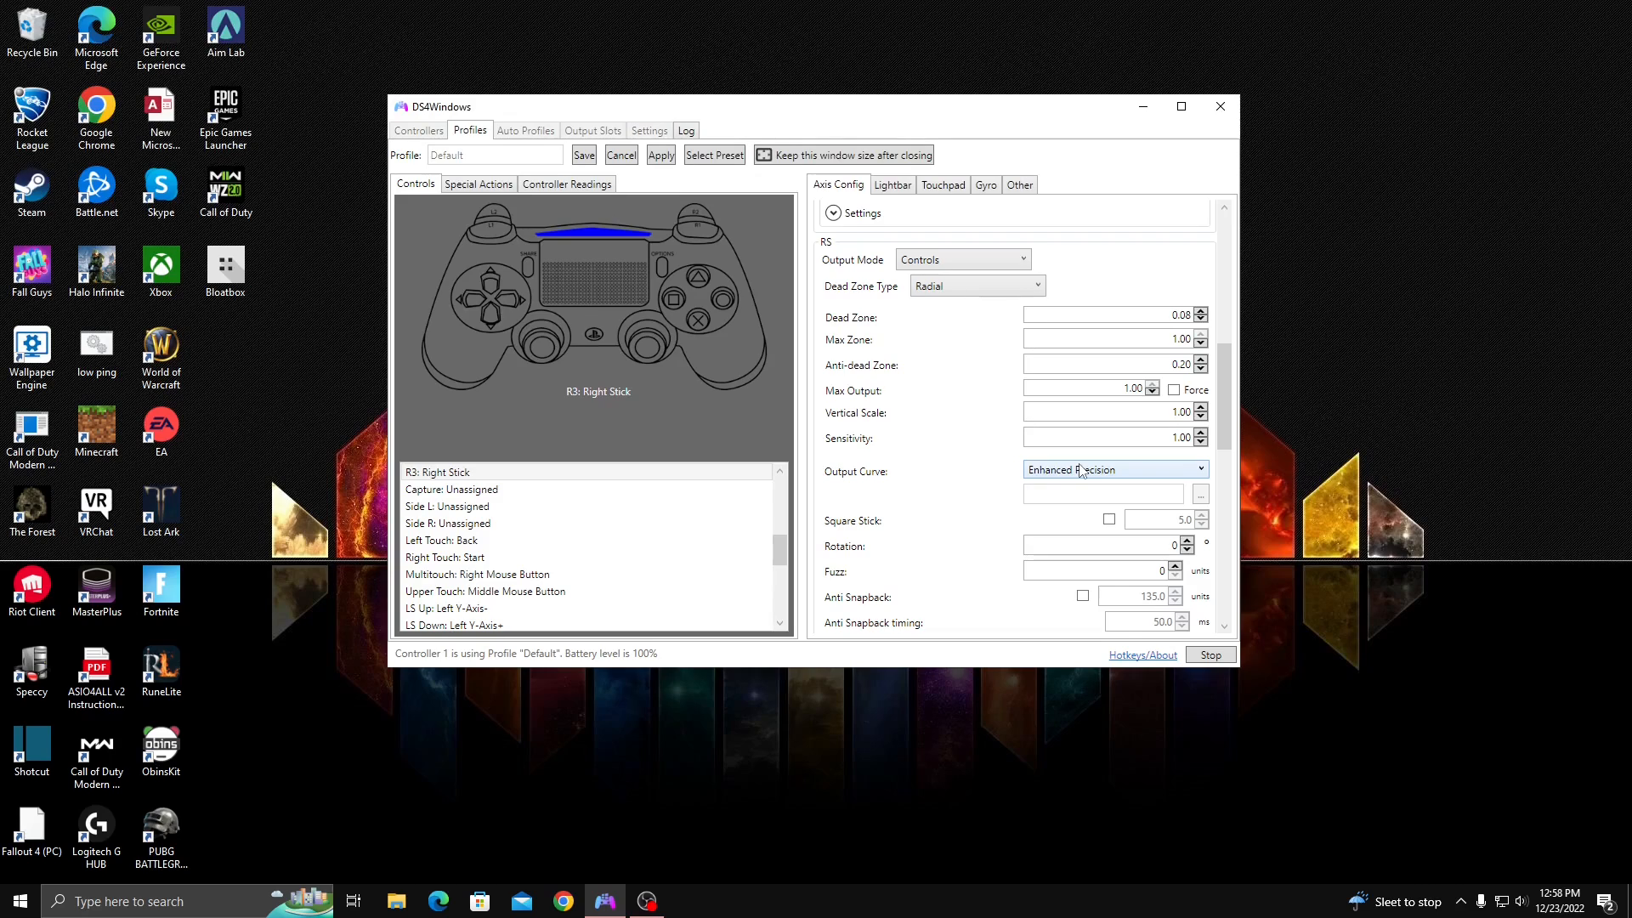
- Review the L2 & R2 trigger settings, the emulated controller types and the DS4 BT poll rate options
scroll(1169, 455, "down", 1)
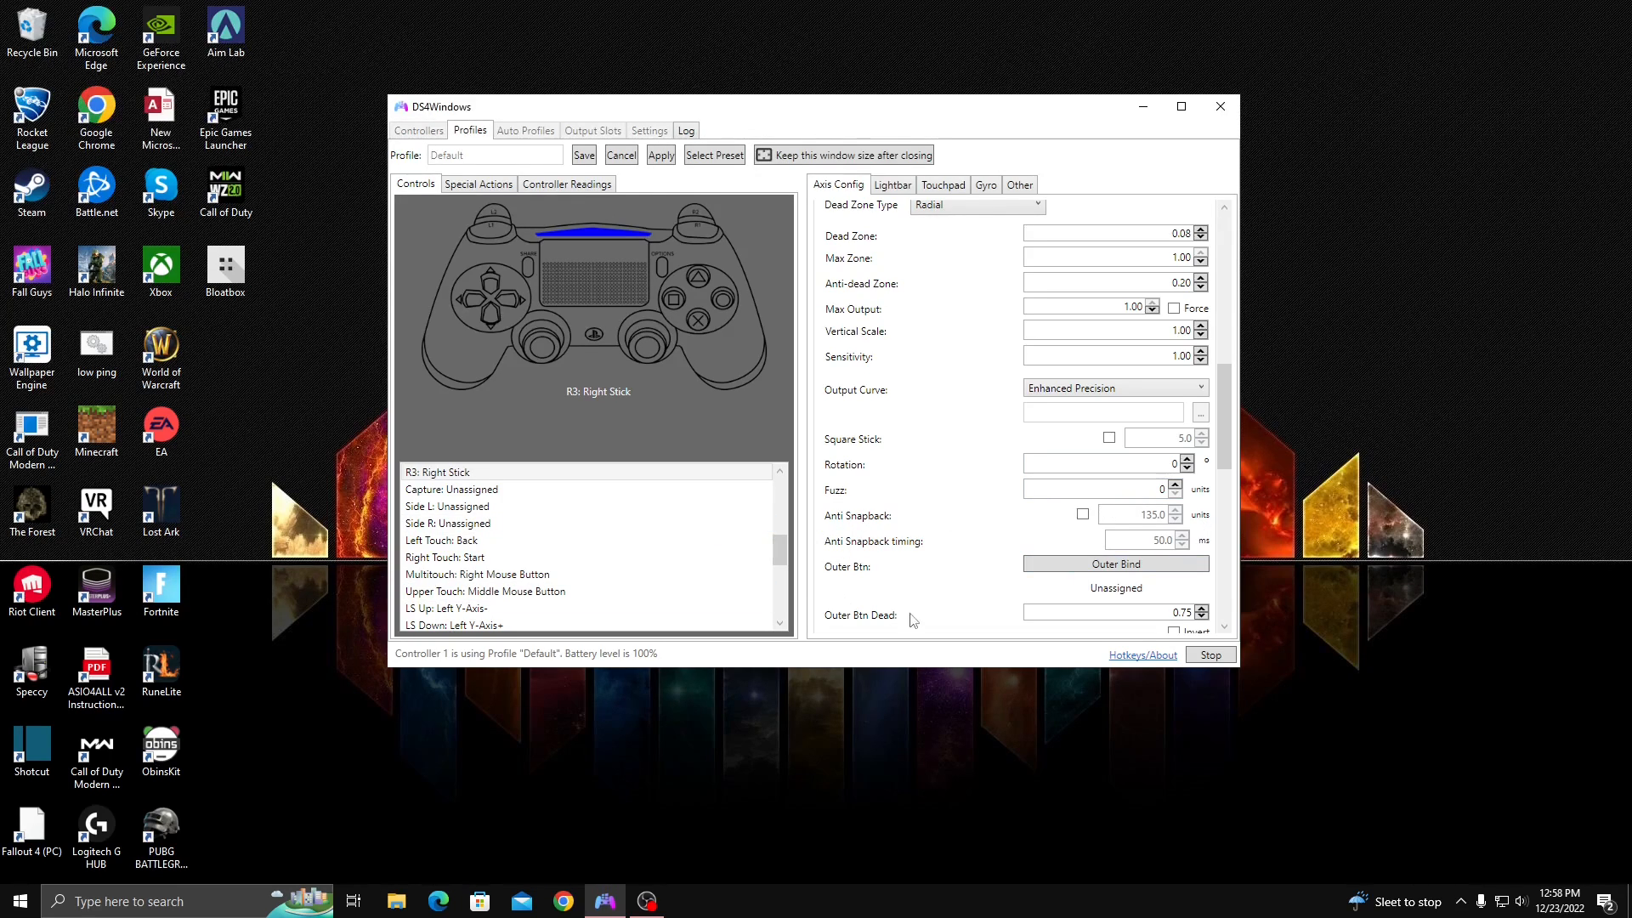
scroll(876, 357, "down", 10)
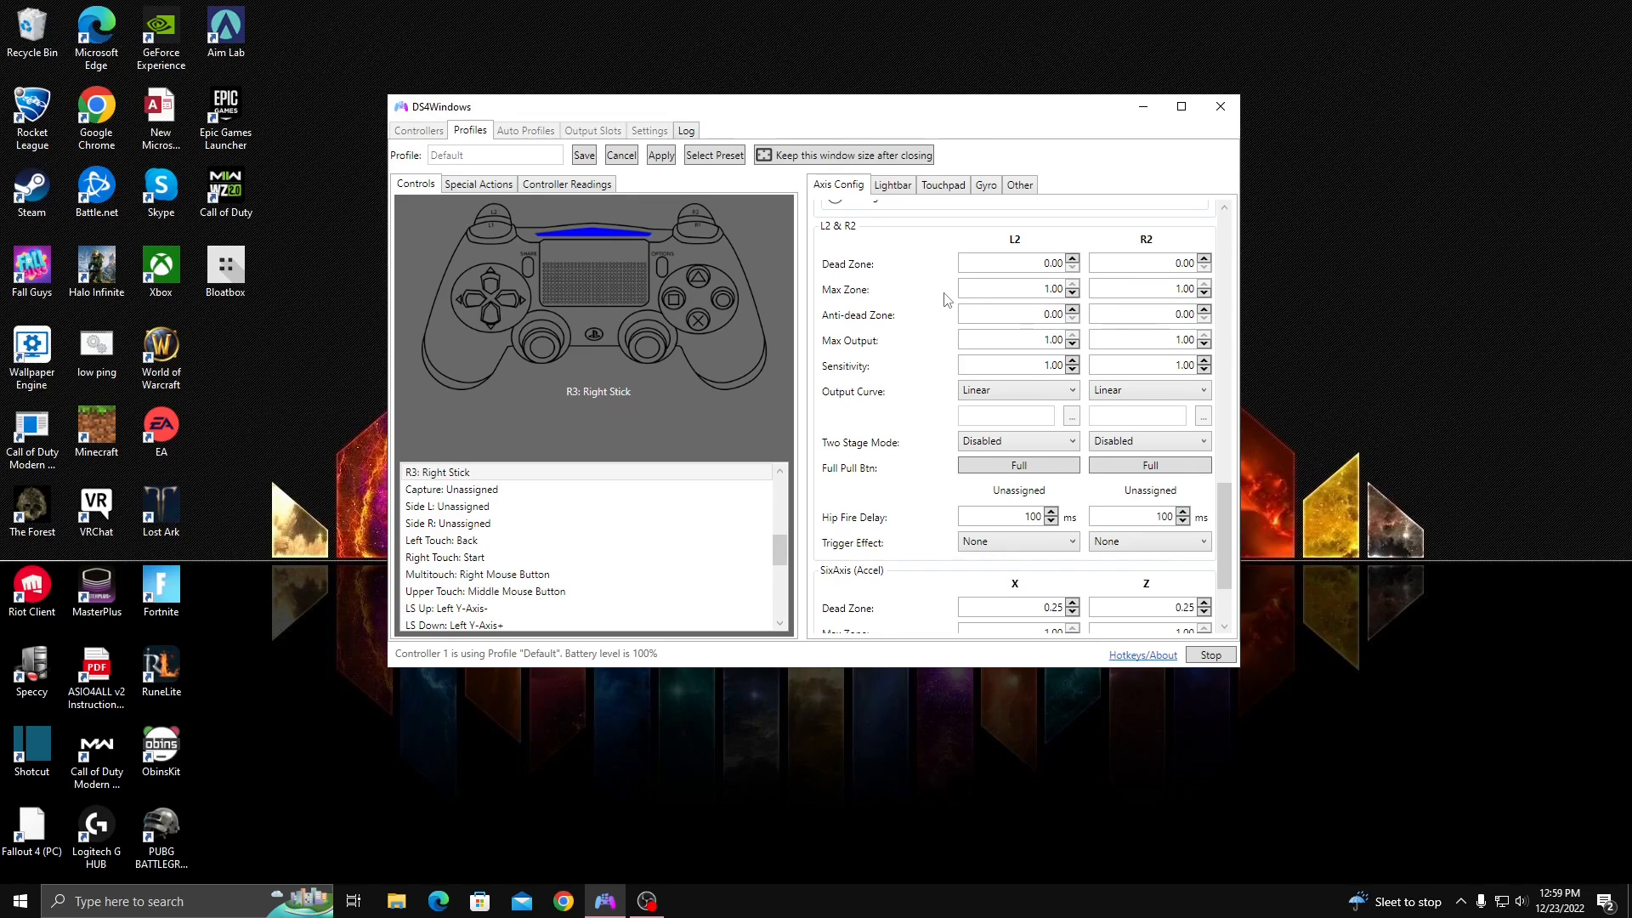
scroll(925, 387, "up", 3)
scroll(925, 387, "up", 3)
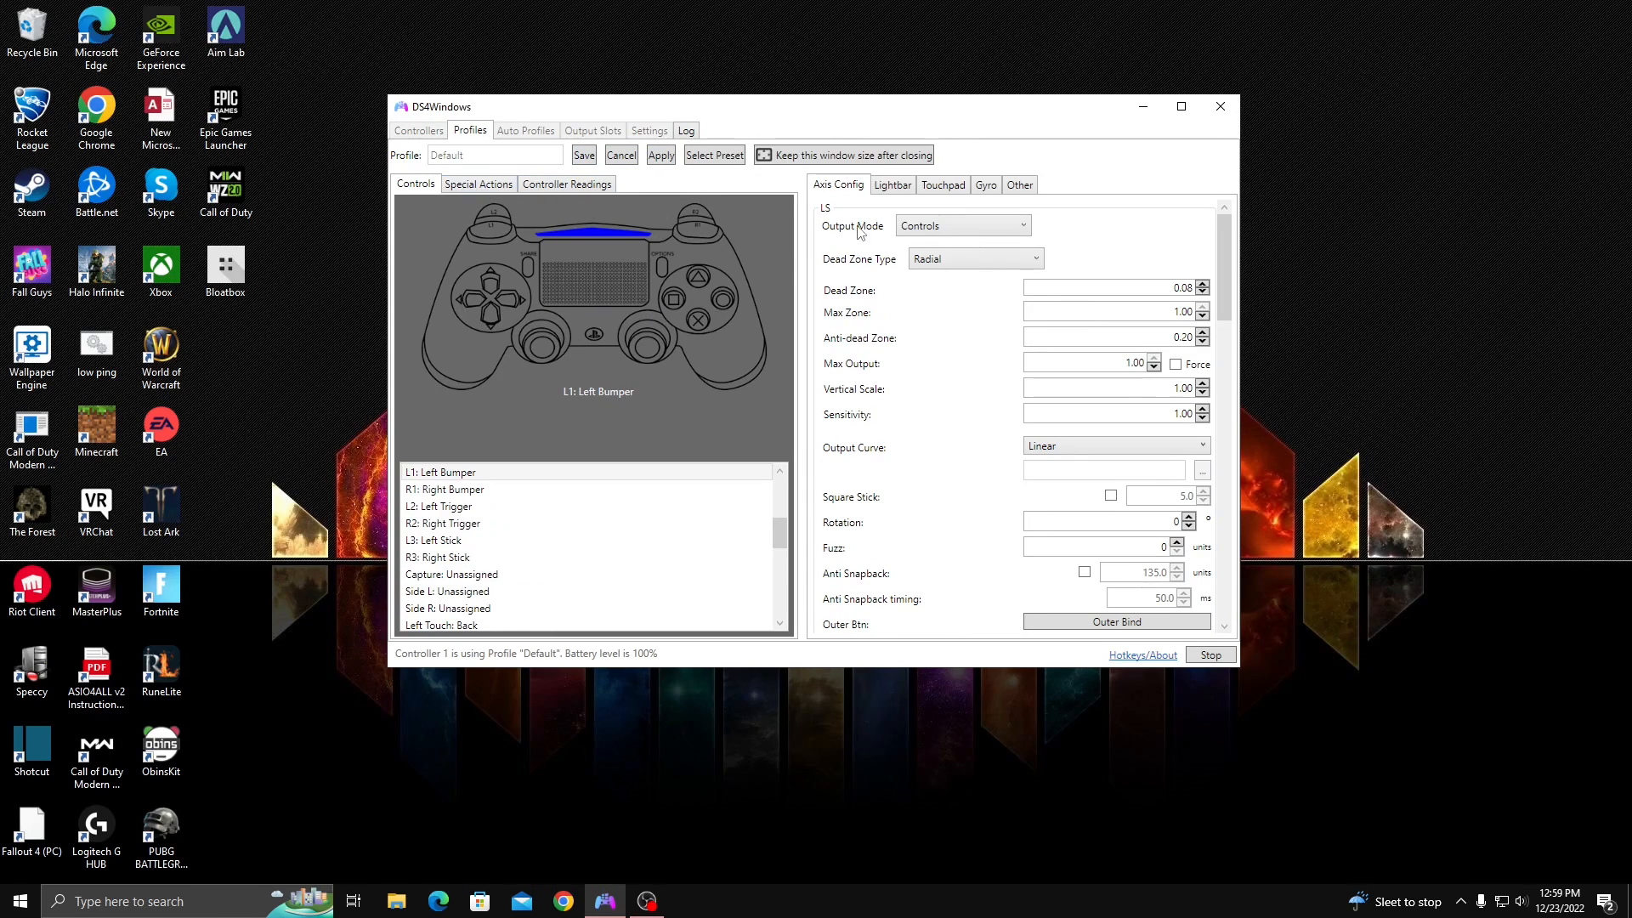
left_click(1016, 186)
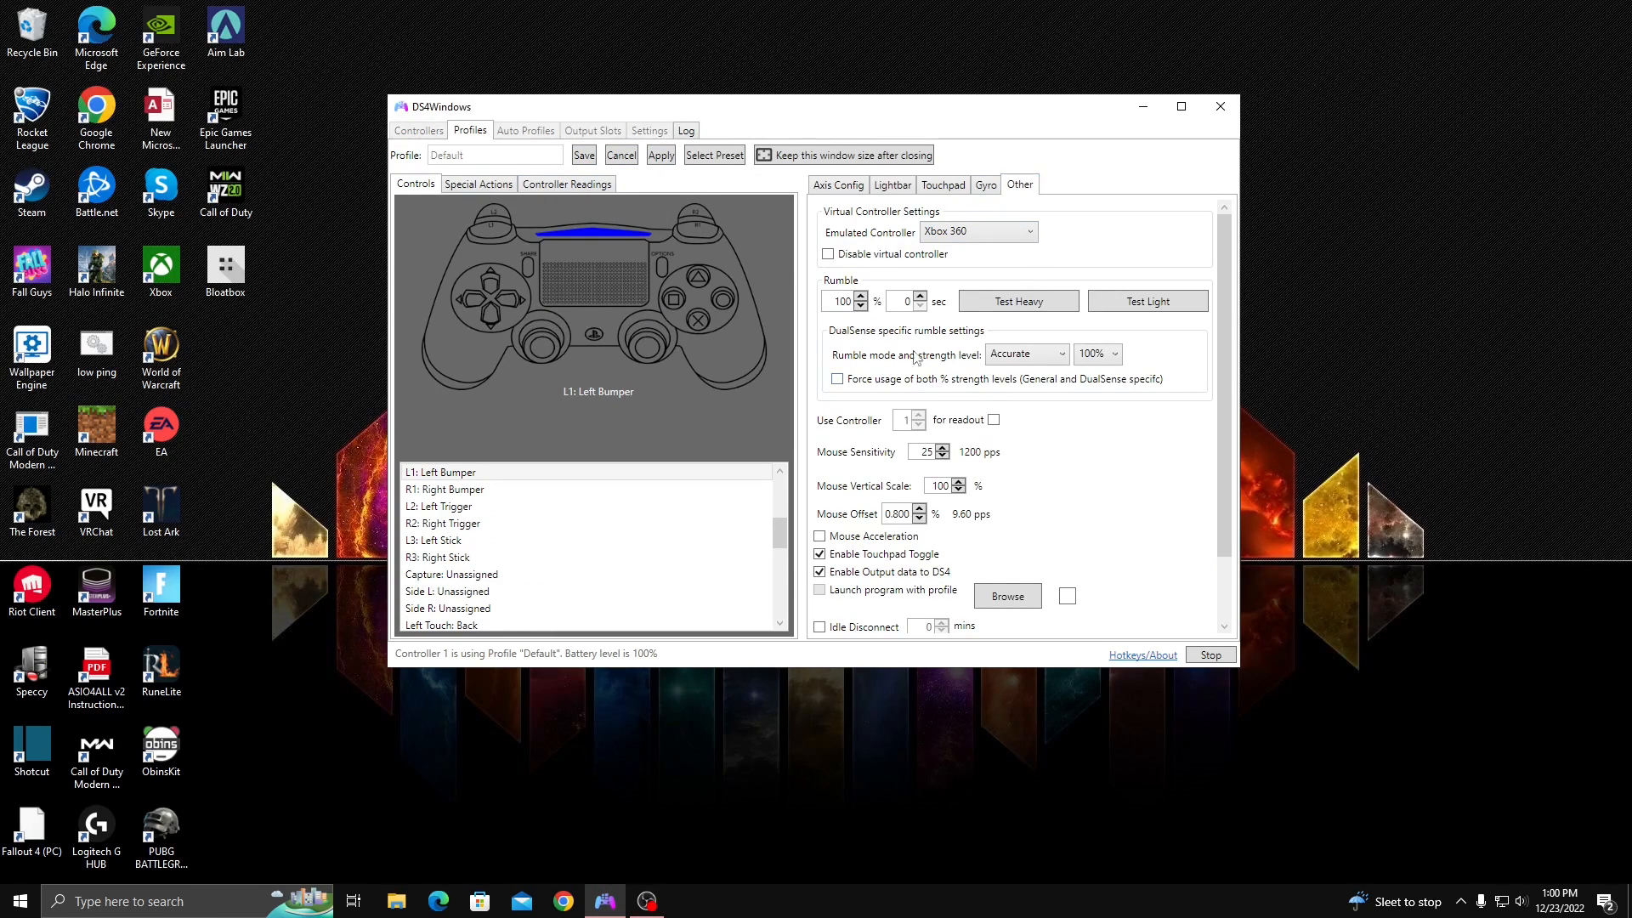
left_click(991, 235)
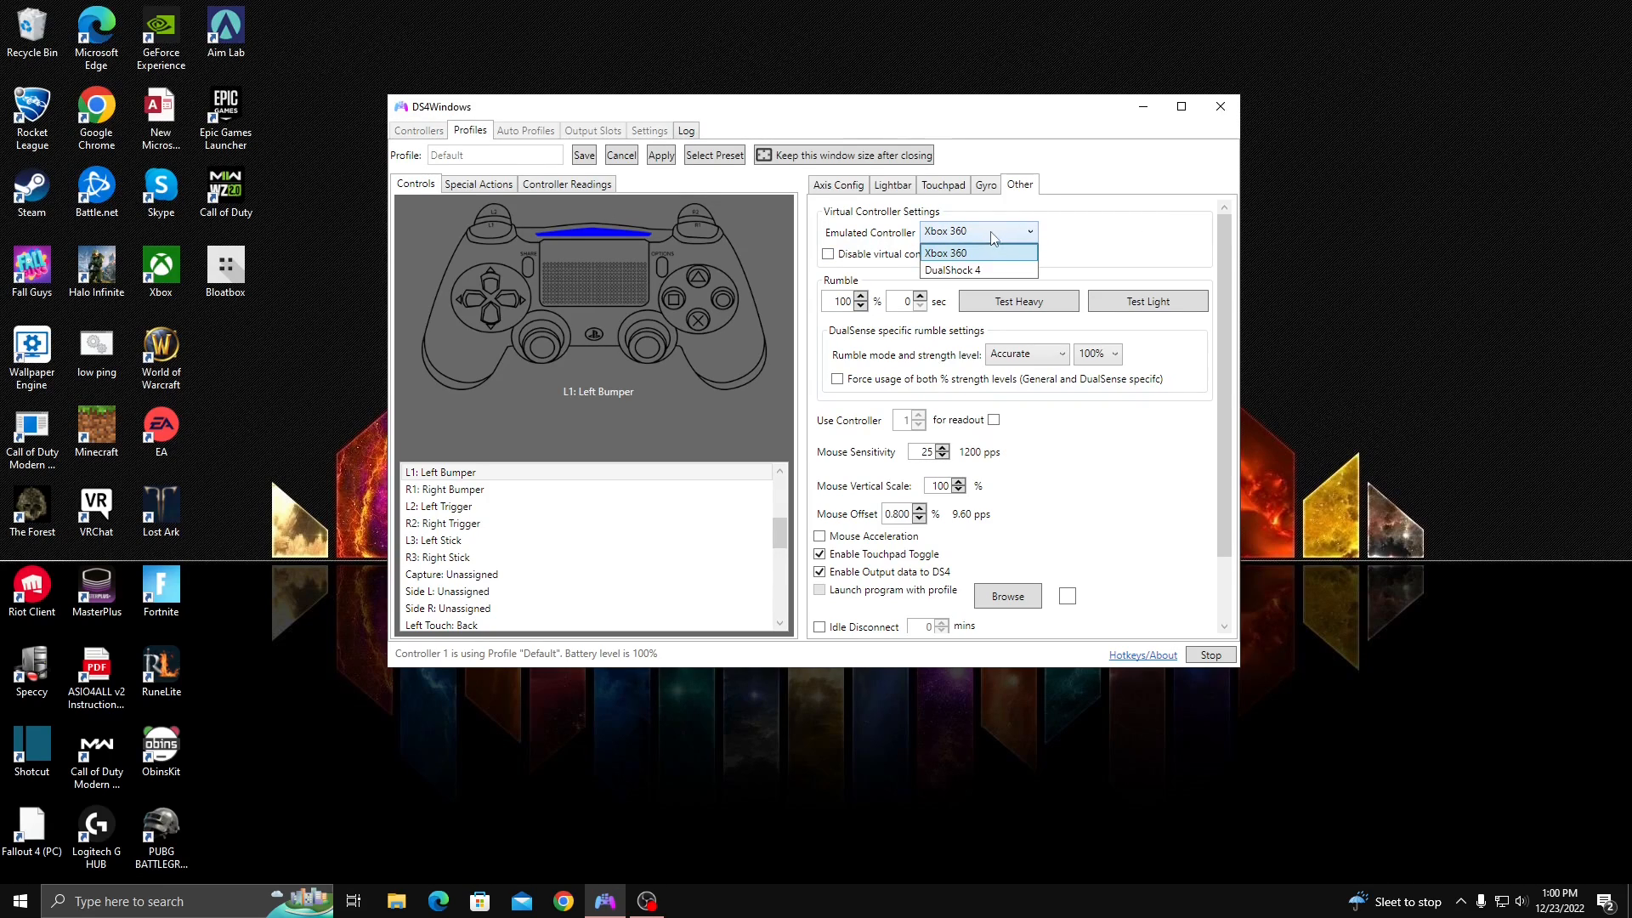
left_click(1087, 223)
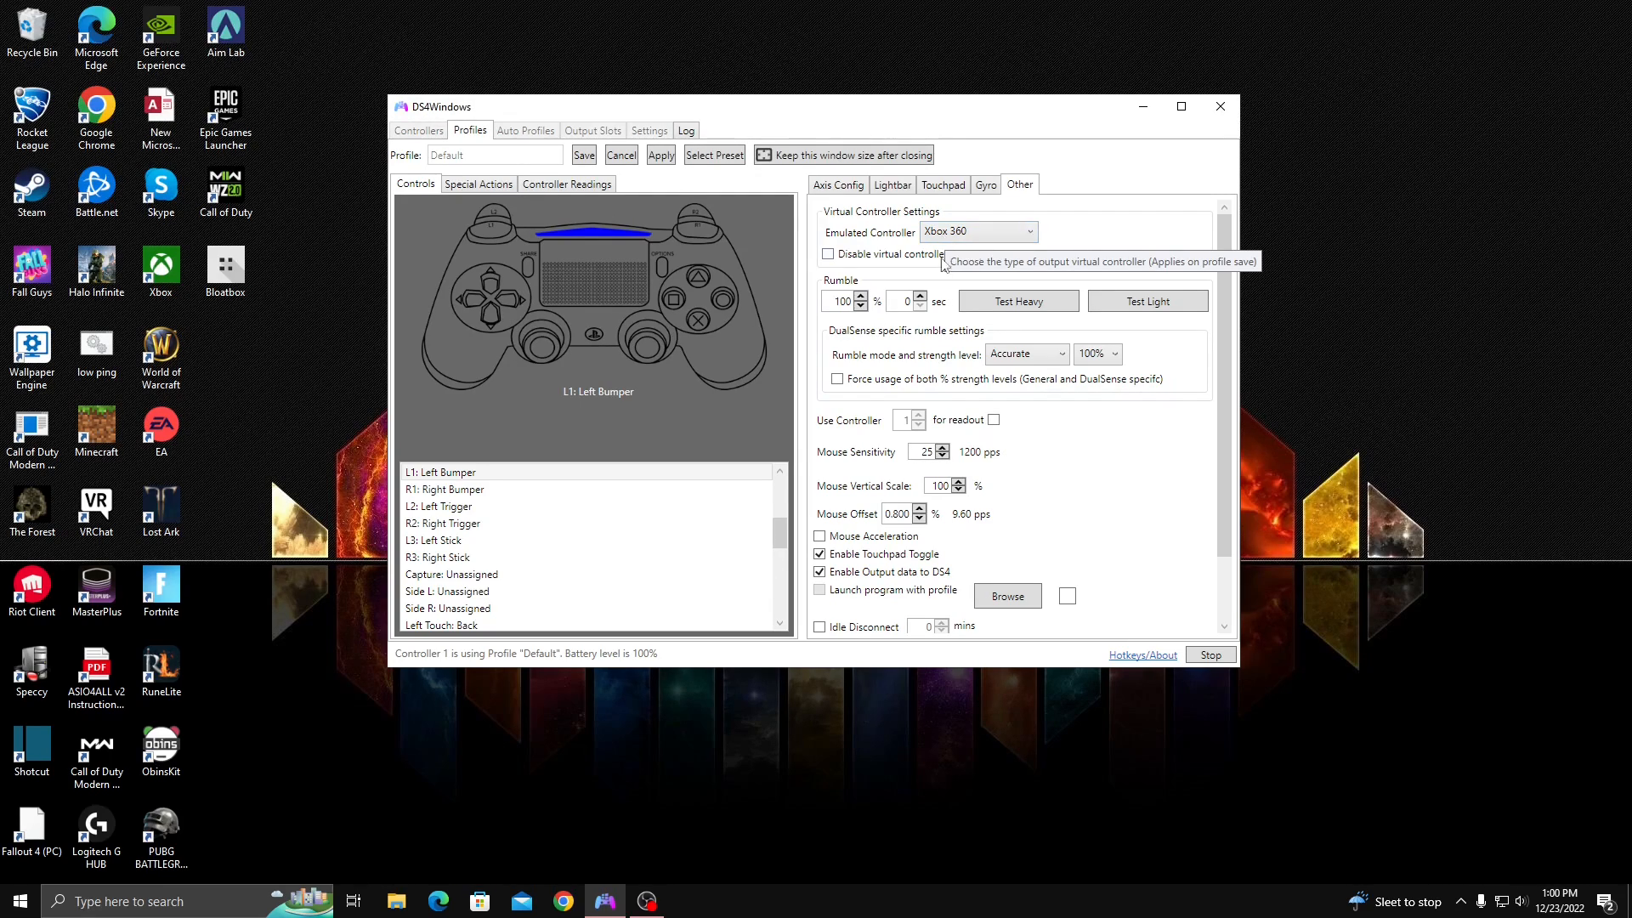
scroll(851, 594, "down", 2)
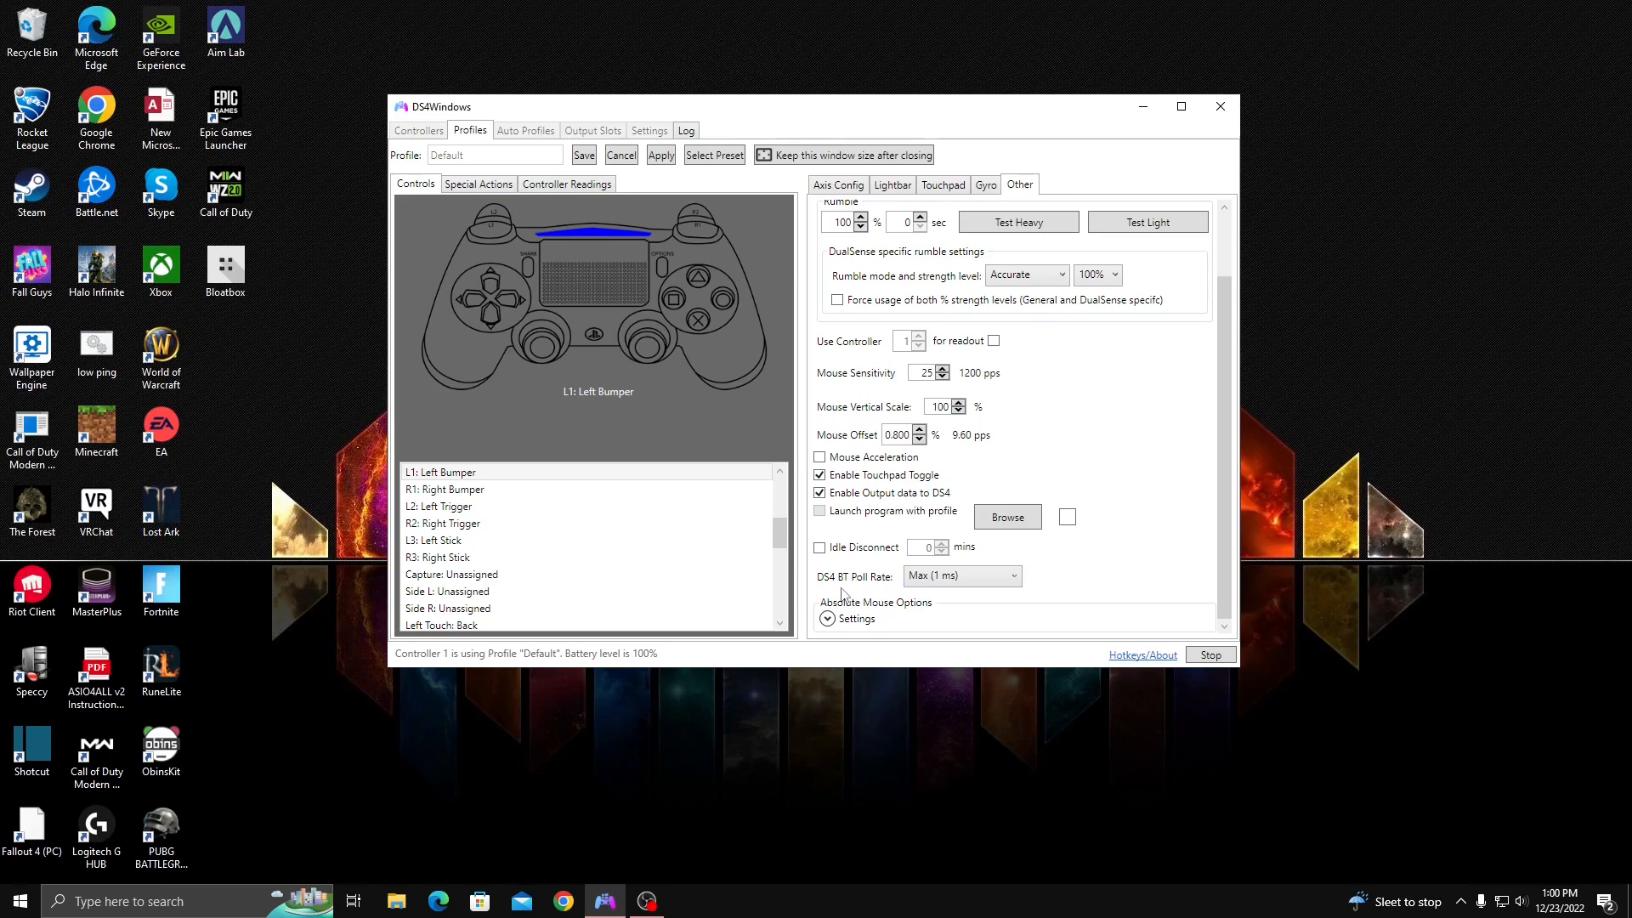
left_click(996, 581)
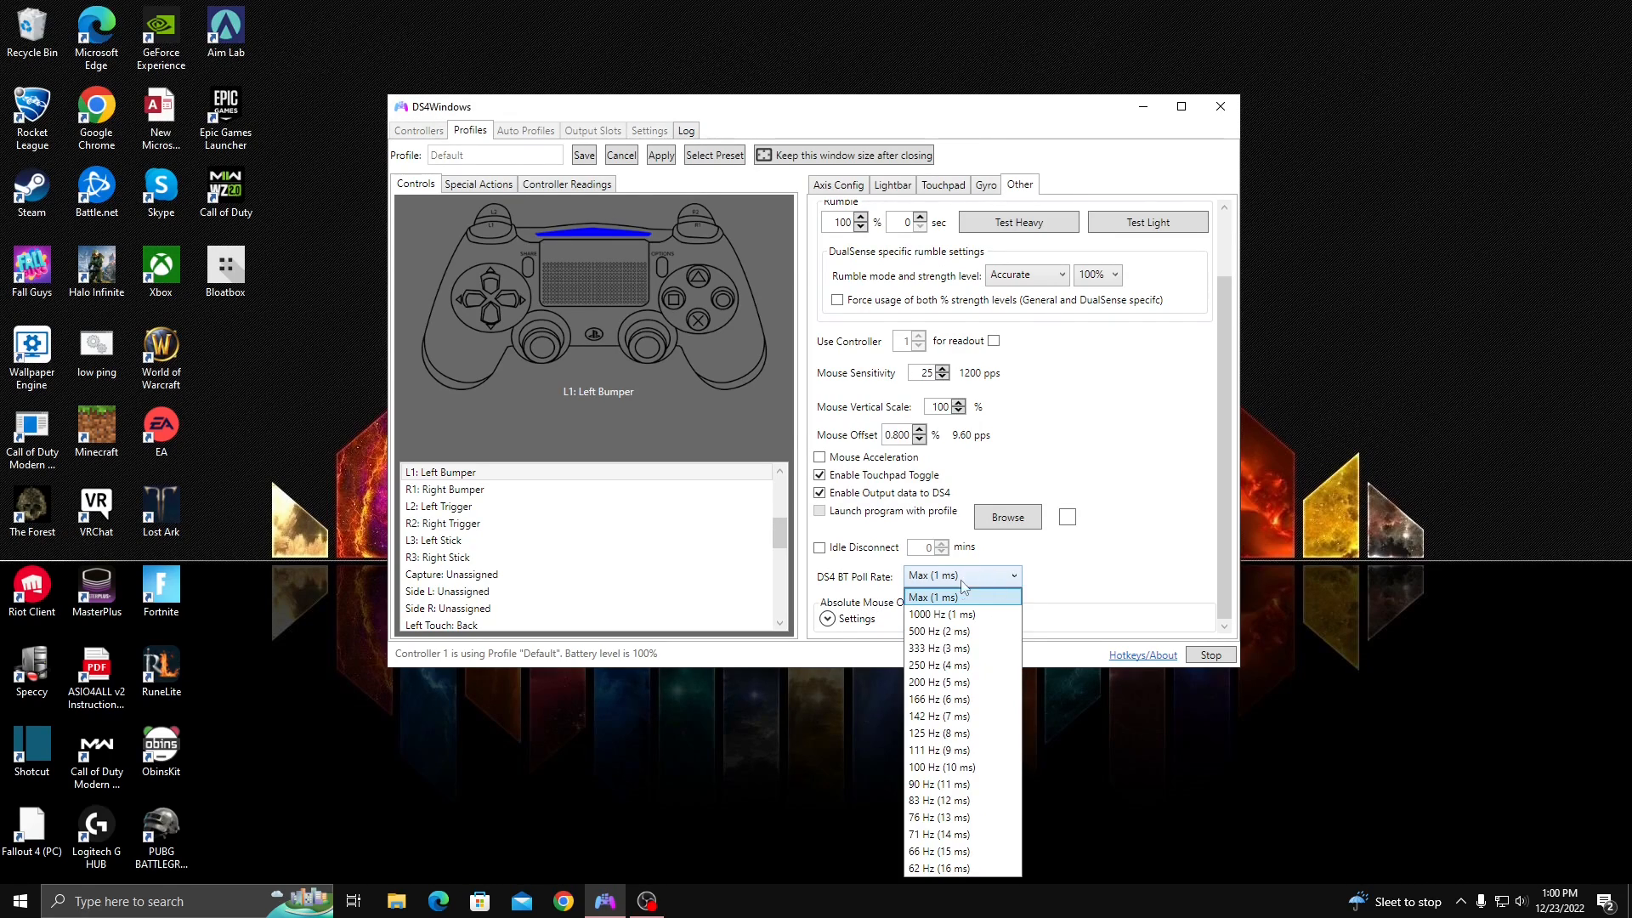
left_click(982, 583)
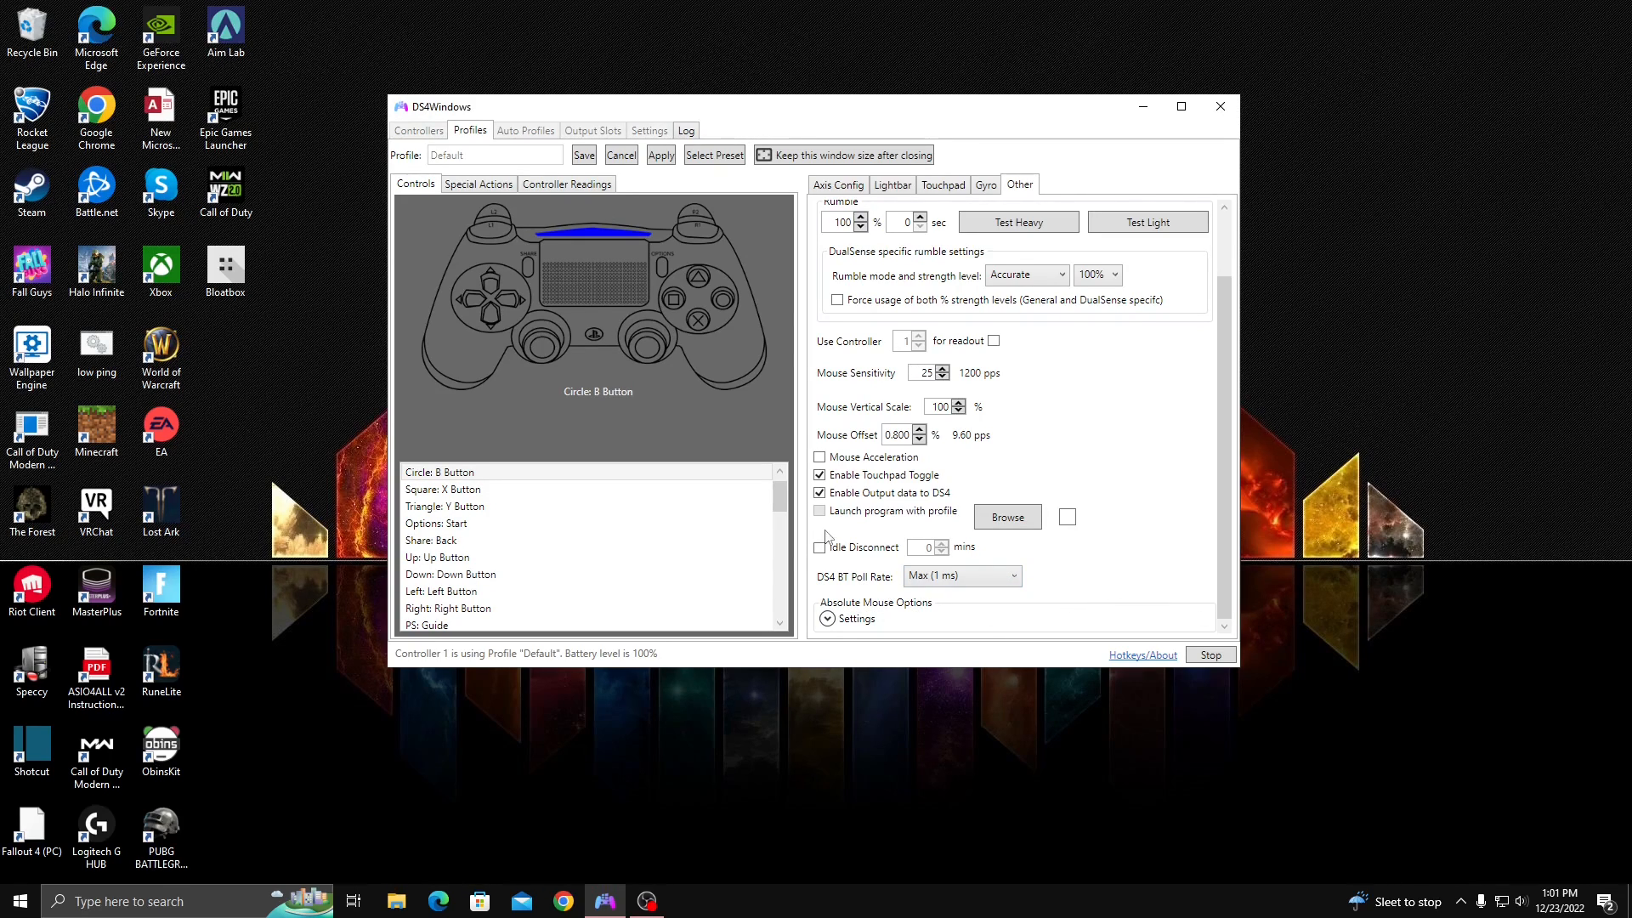
- Check the live controller readings, and return to the right stick's axis settings
left_click(567, 183)
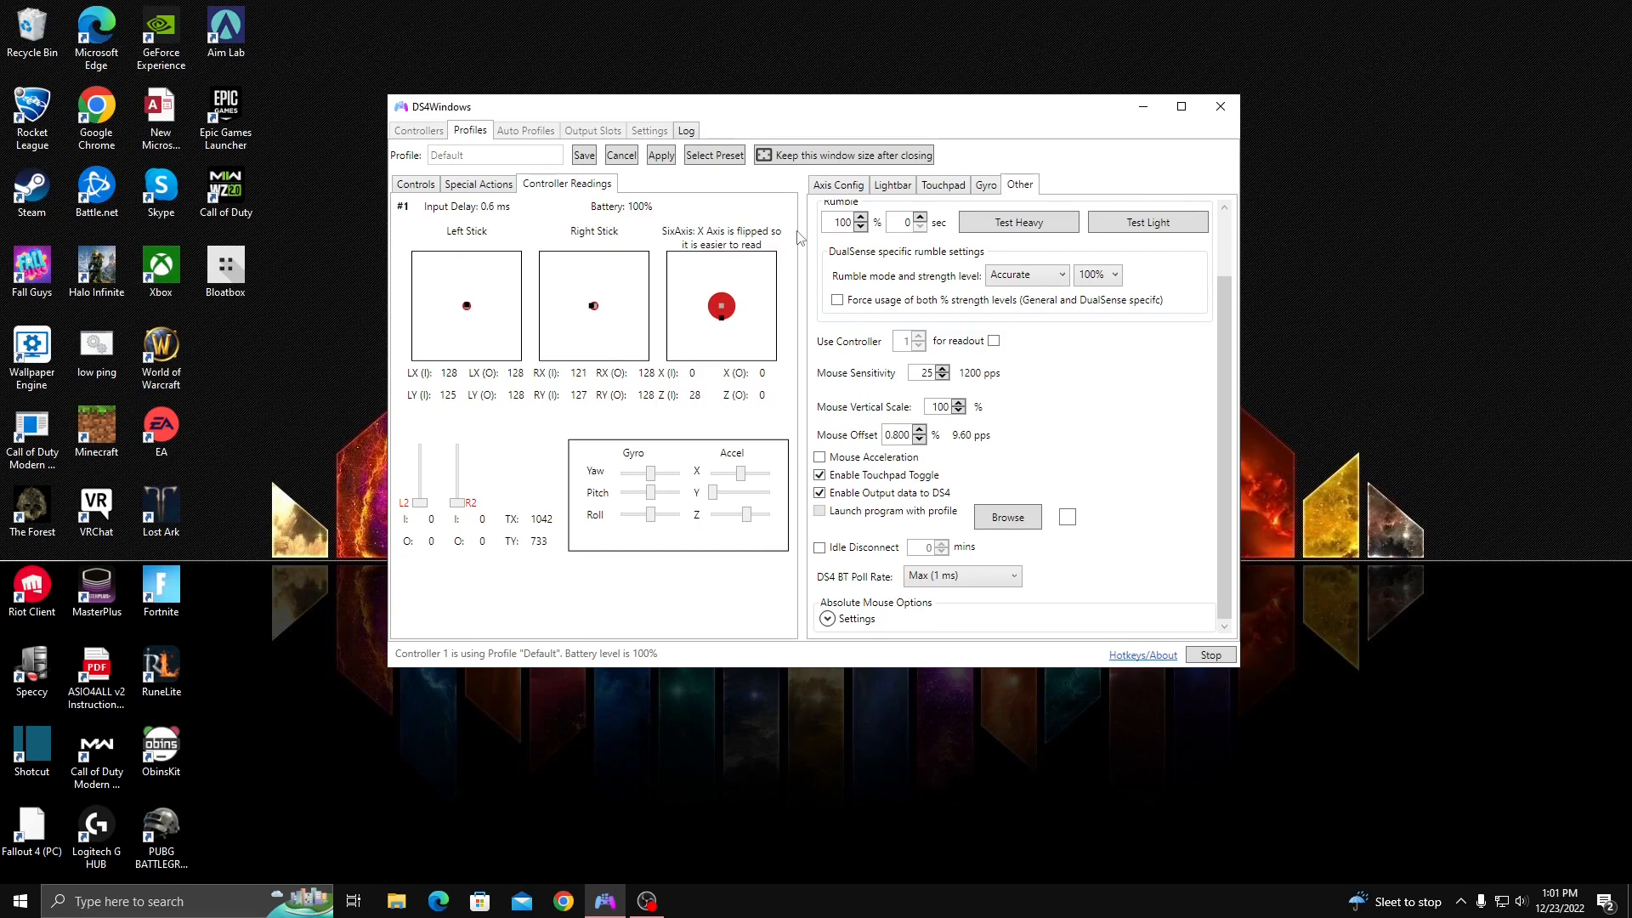
left_click(415, 184)
left_click(561, 185)
left_click(416, 184)
left_click(853, 187)
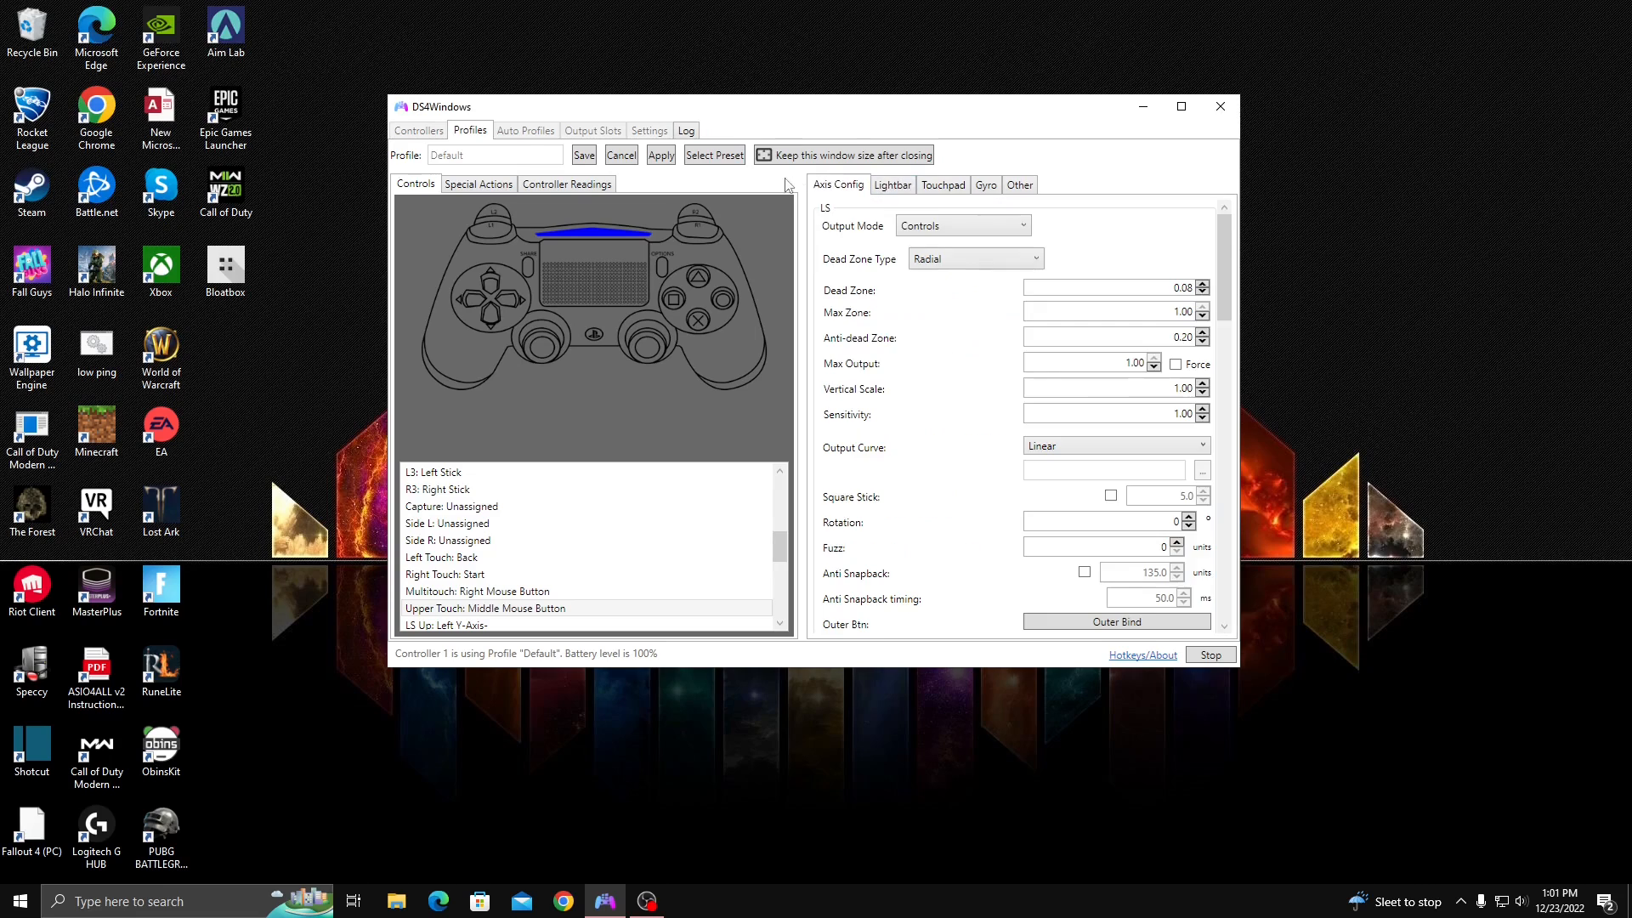
scroll(959, 374, "down", 15)
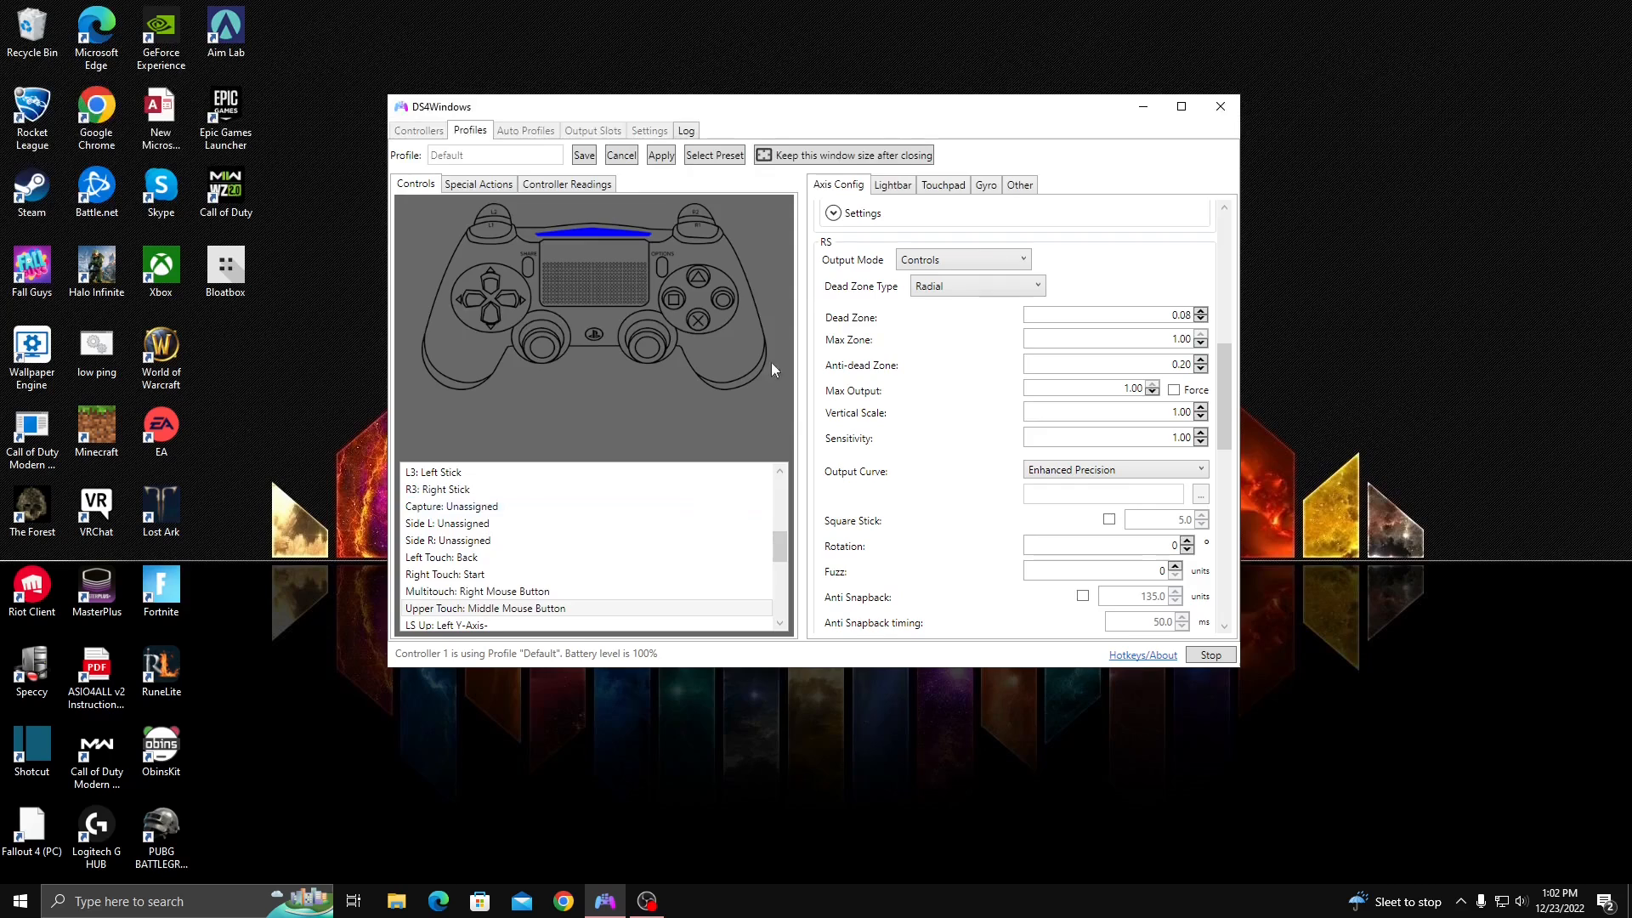
left_click(537, 185)
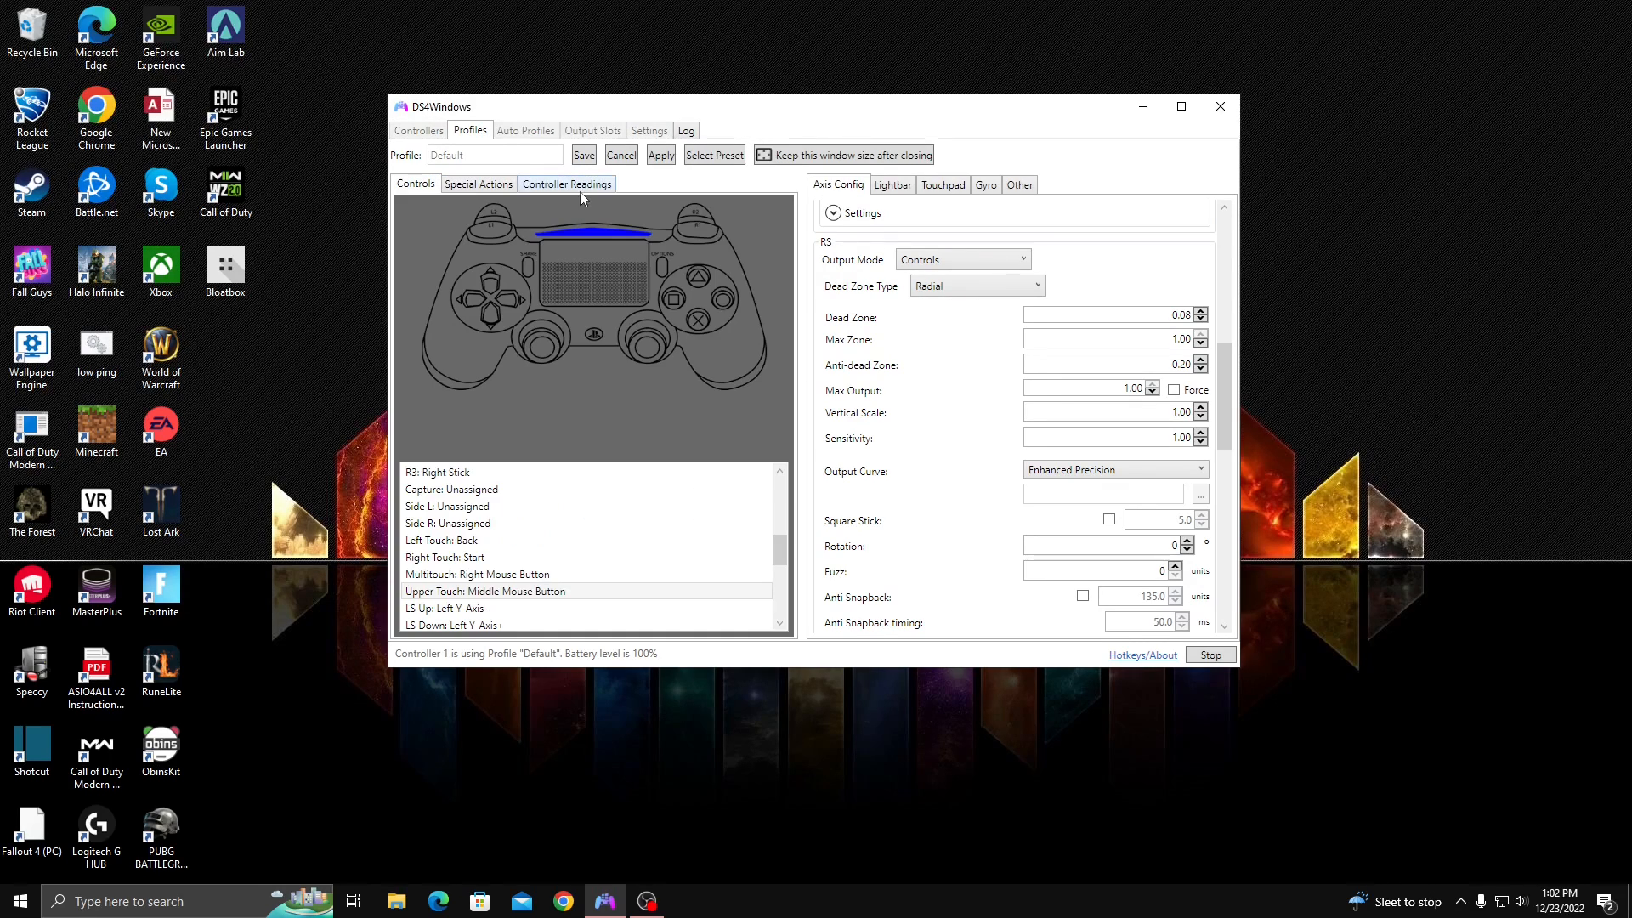
left_click(579, 189)
left_click(479, 184)
left_click(423, 185)
left_click(573, 185)
left_click(495, 185)
left_click(416, 185)
- Review the left and right stick axis settings in the Default profile once more
scroll(949, 415, "up", 6)
scroll(956, 417, "down", 7)
scroll(969, 430, "up", 6)
scroll(970, 432, "up", 6)
scroll(959, 442, "down", 16)
scroll(944, 476, "up", 8)
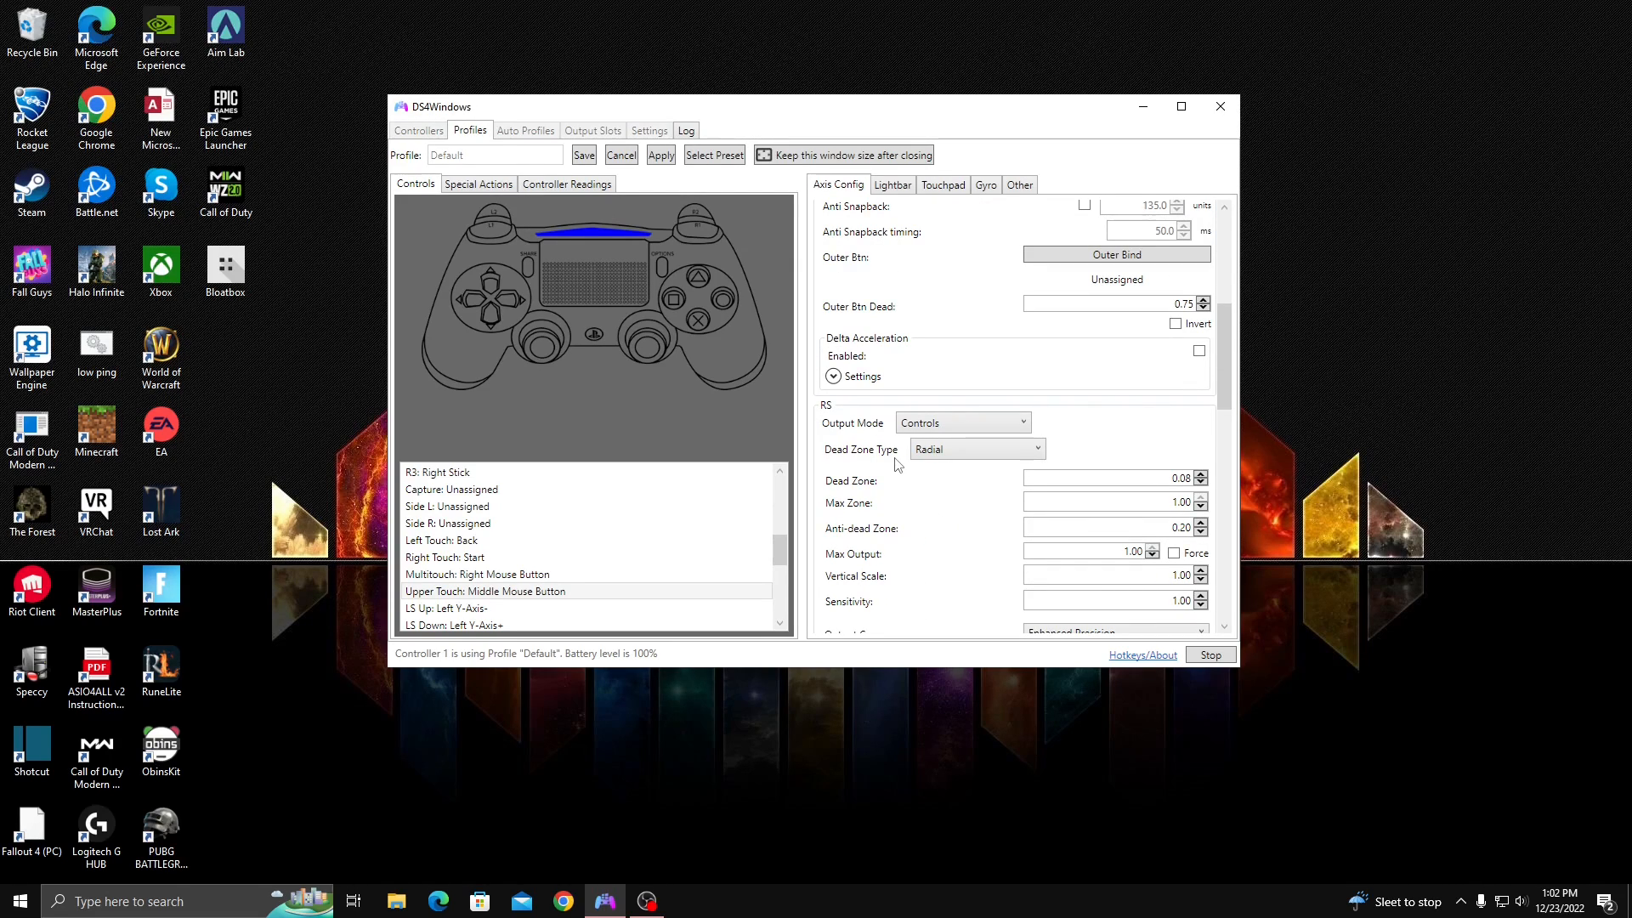
scroll(902, 468, "down", 3)
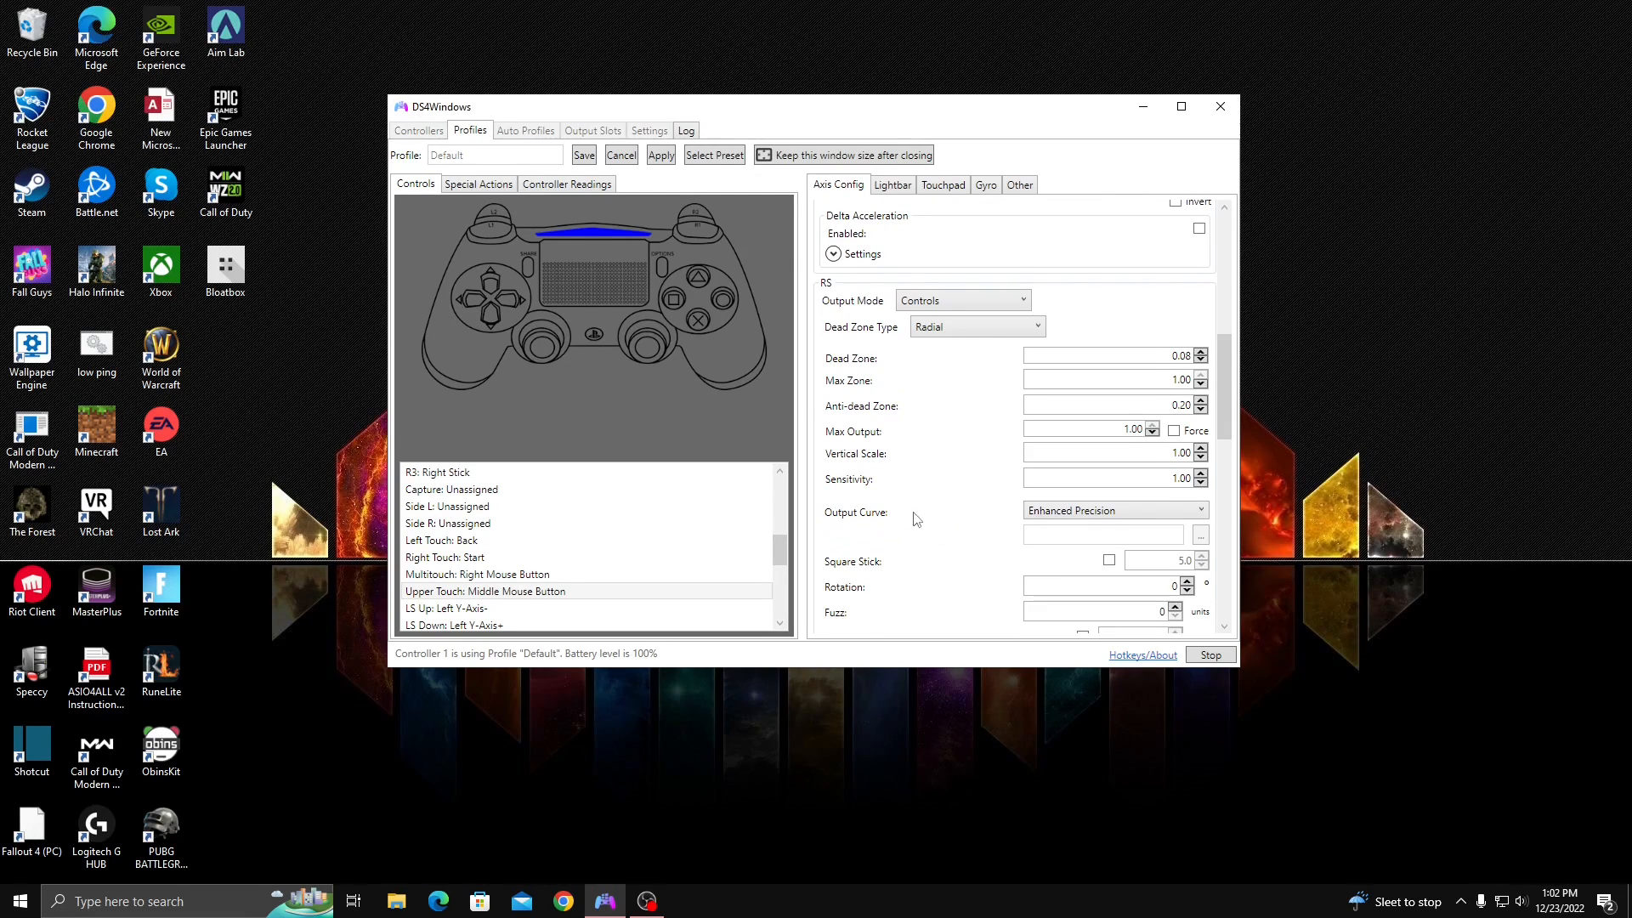
scroll(918, 498, "down", 3)
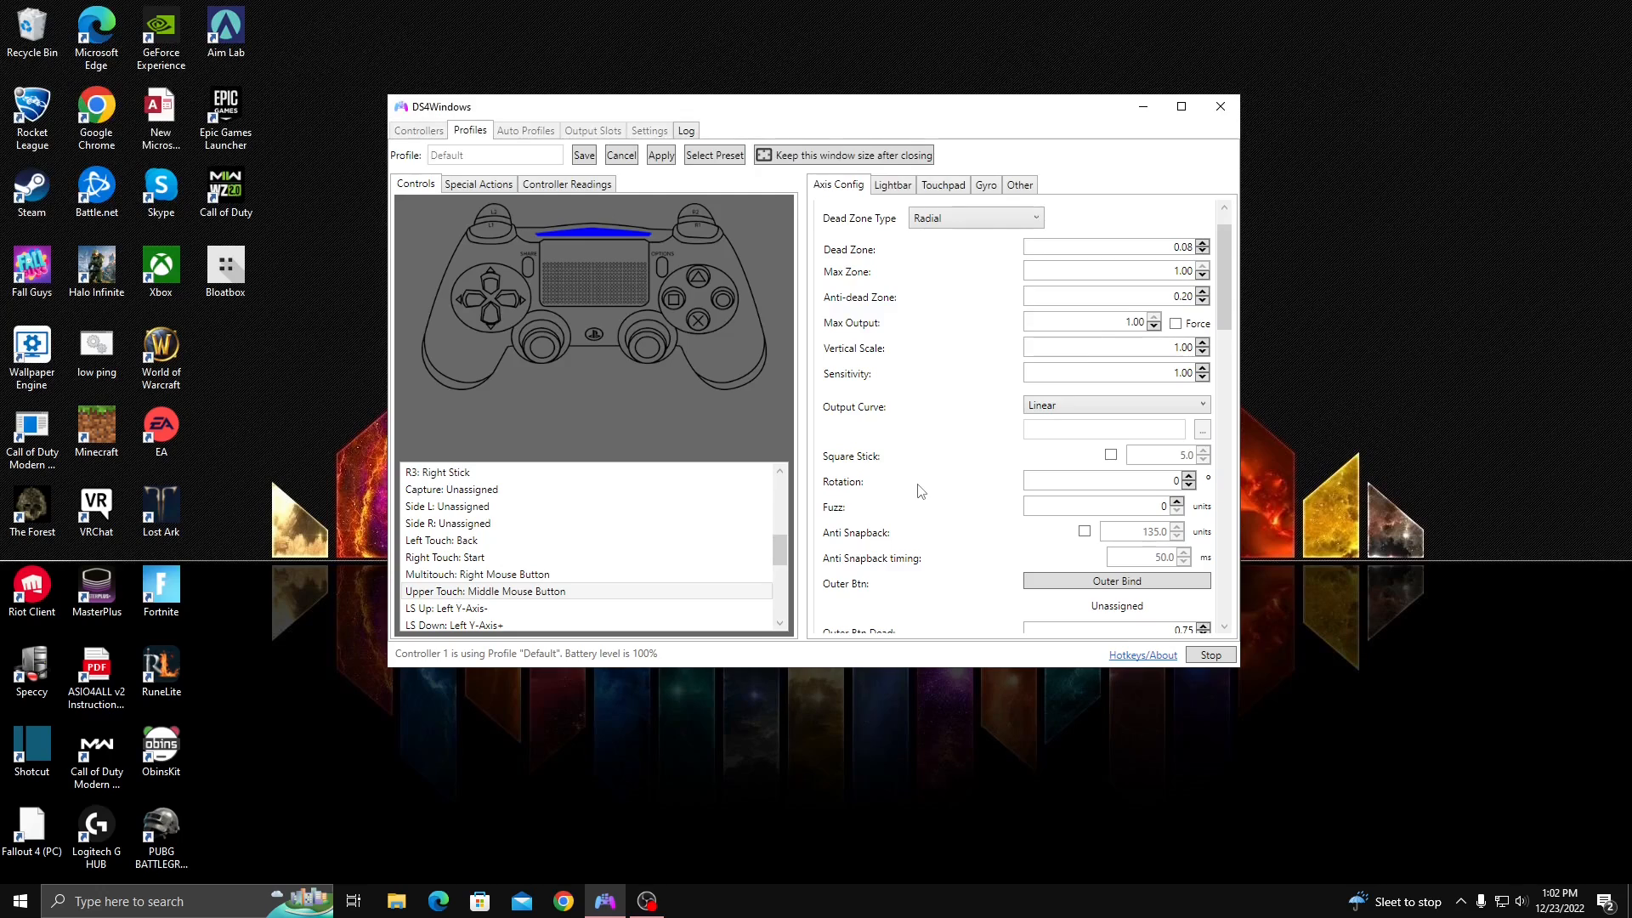